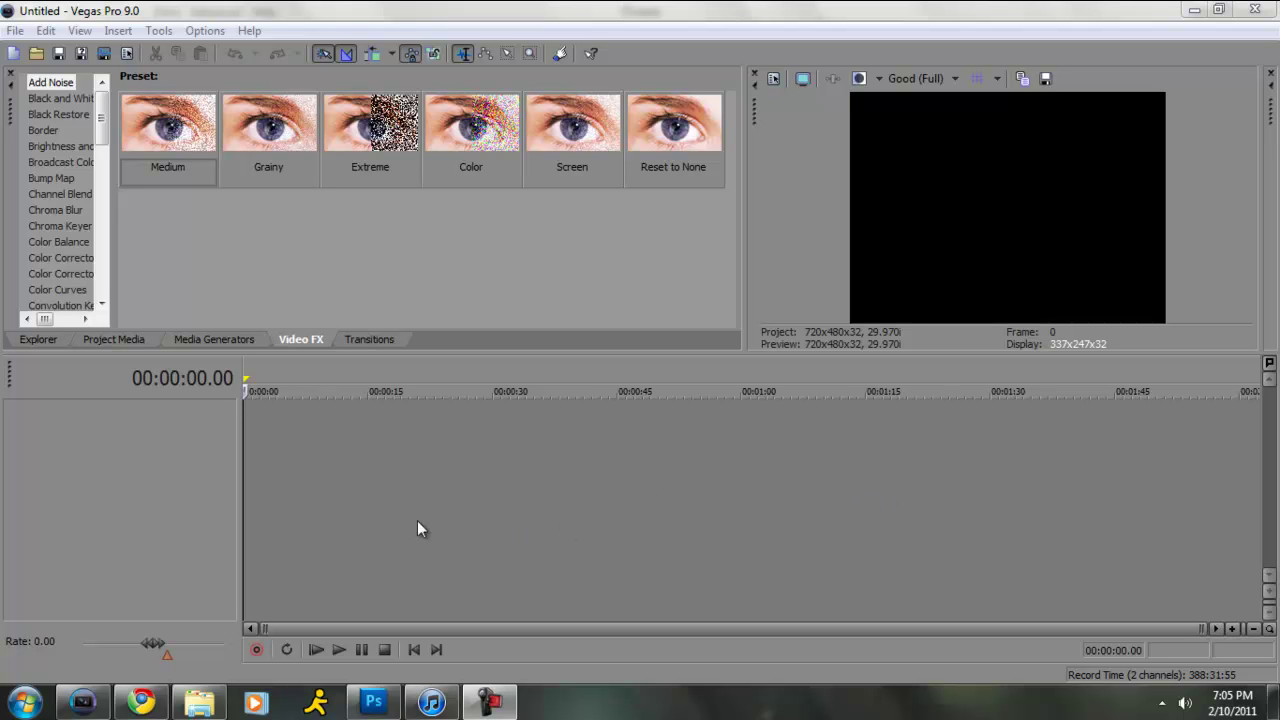
# Switch between the Explorer and Project Media tabs to list the LosT Clips folder's video files.
pyautogui.click(57, 336)
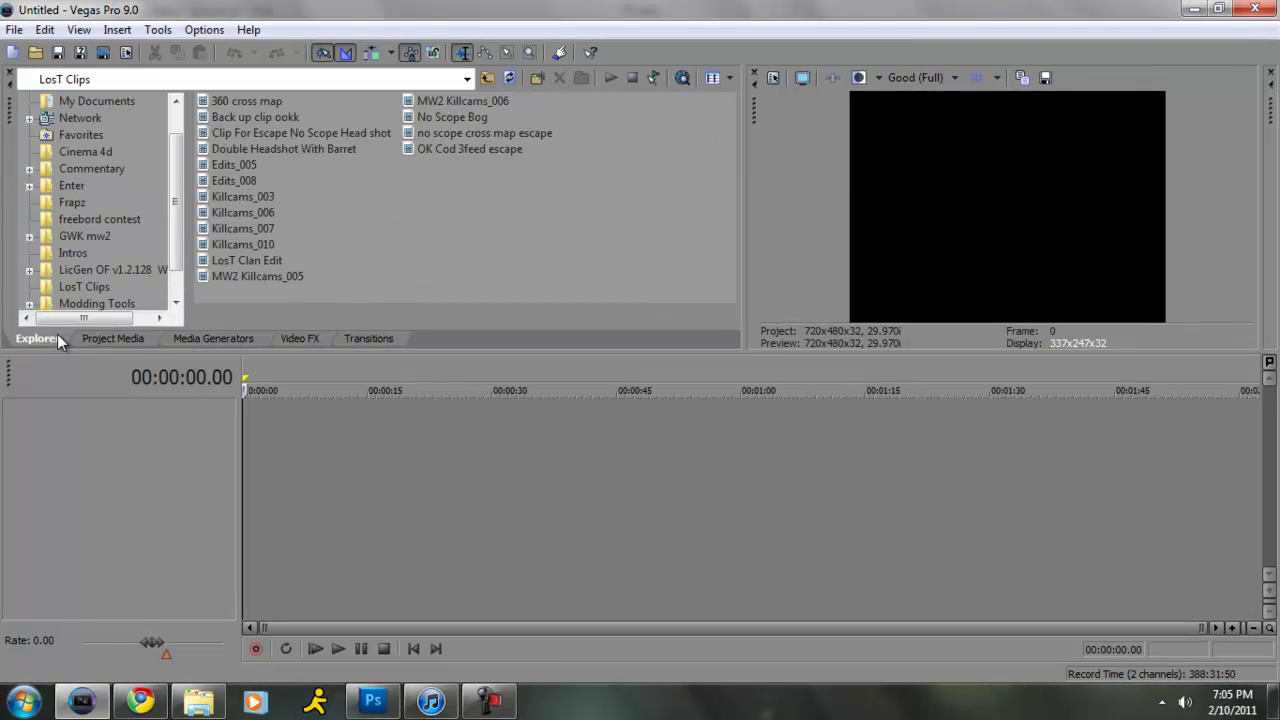
pyautogui.click(132, 337)
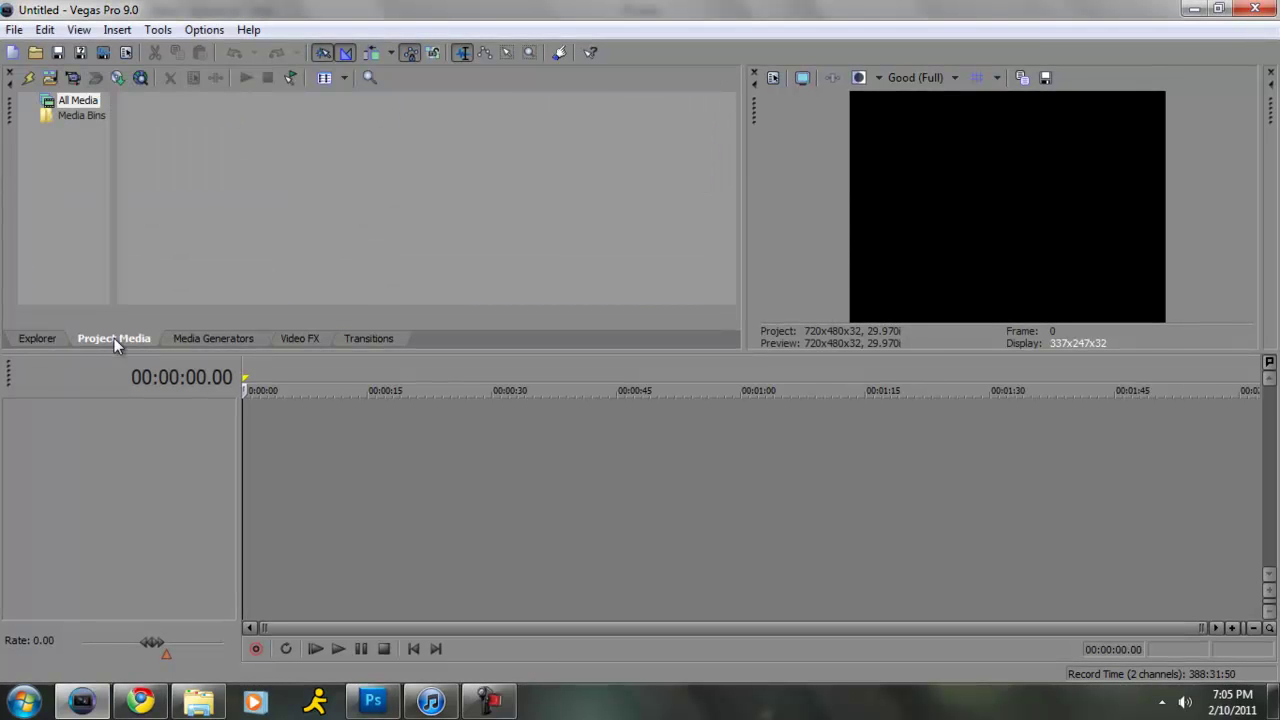
pyautogui.click(45, 340)
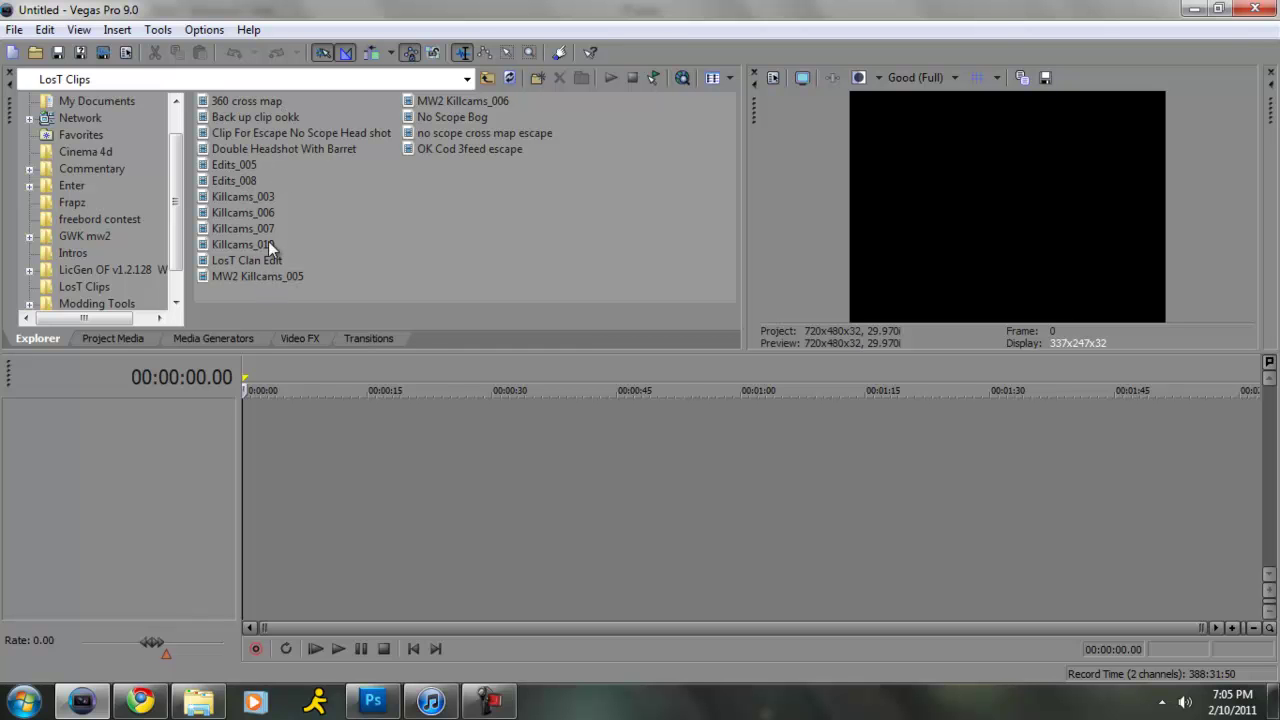
# Place Killcams_003 on the timeline and set the project template to HDV 720-30p (1280x720).
pyautogui.moveTo(266, 200); pyautogui.dragTo(258, 430)
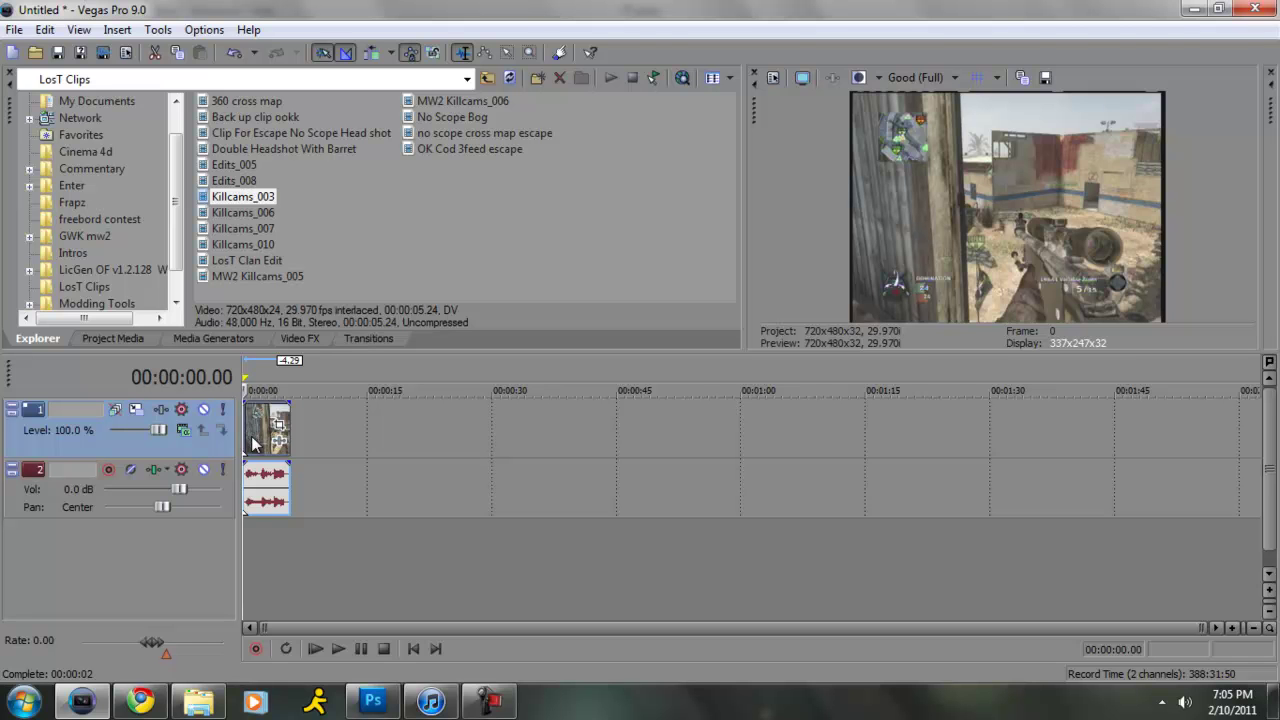
pyautogui.click(770, 82)
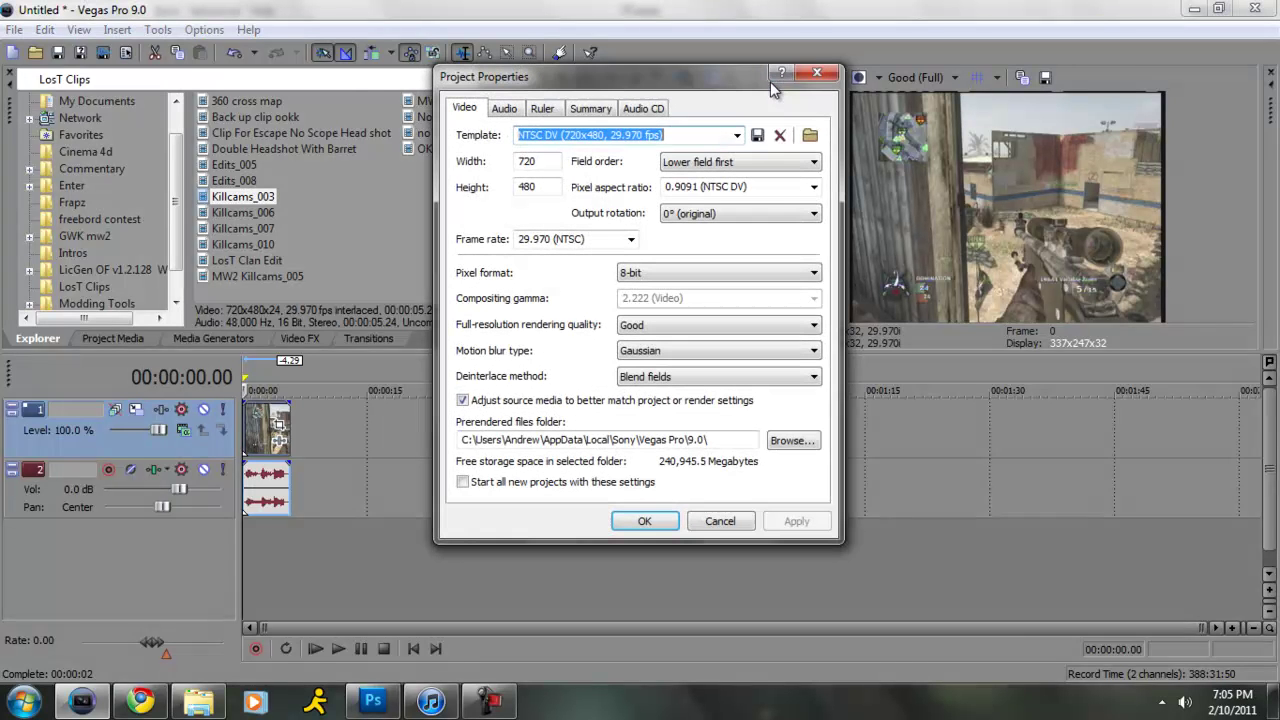
pyautogui.click(737, 135)
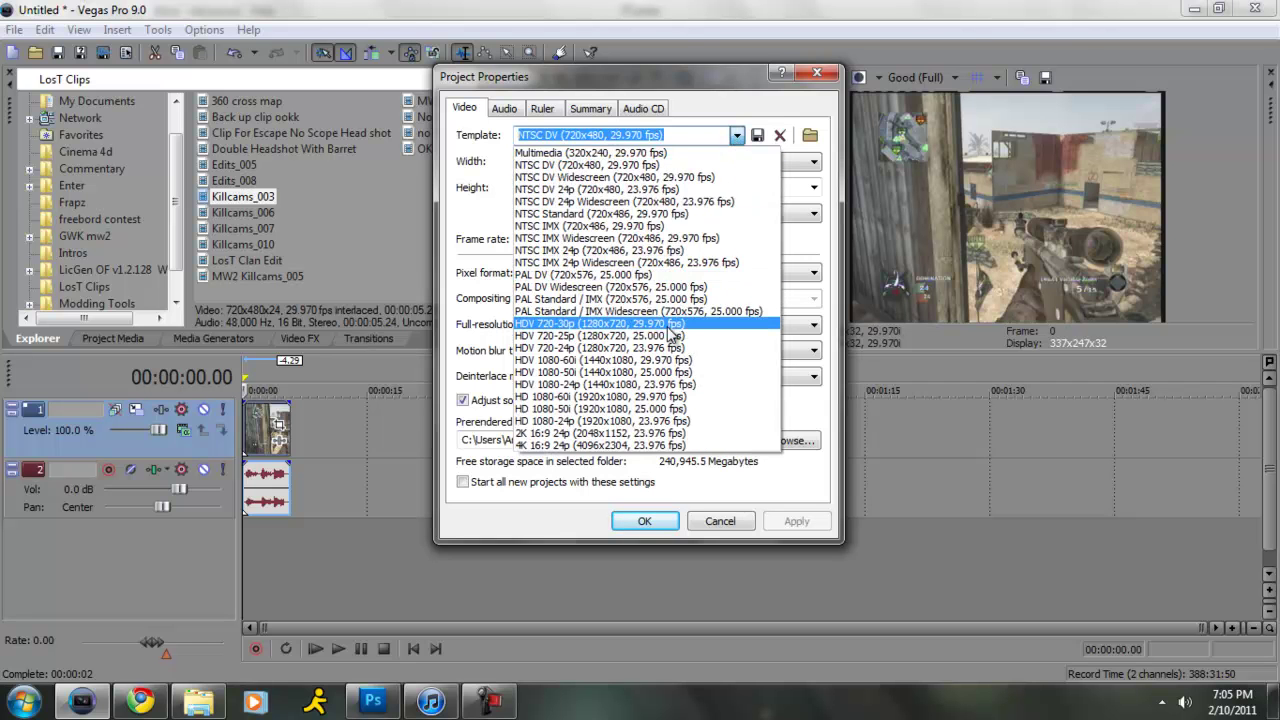
pyautogui.click(671, 336)
pyautogui.click(645, 521)
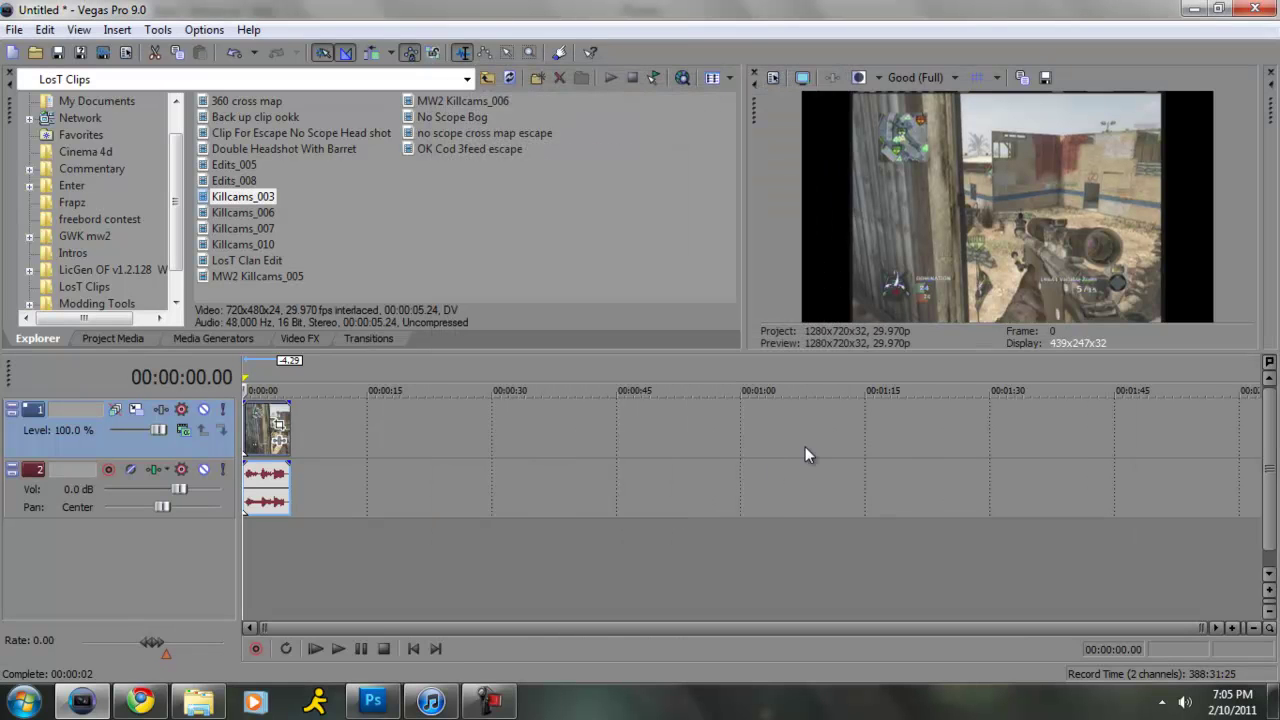
# Crop the Killcams_003 frame slightly inward in Event Pan/Crop.
pyautogui.click(279, 424)
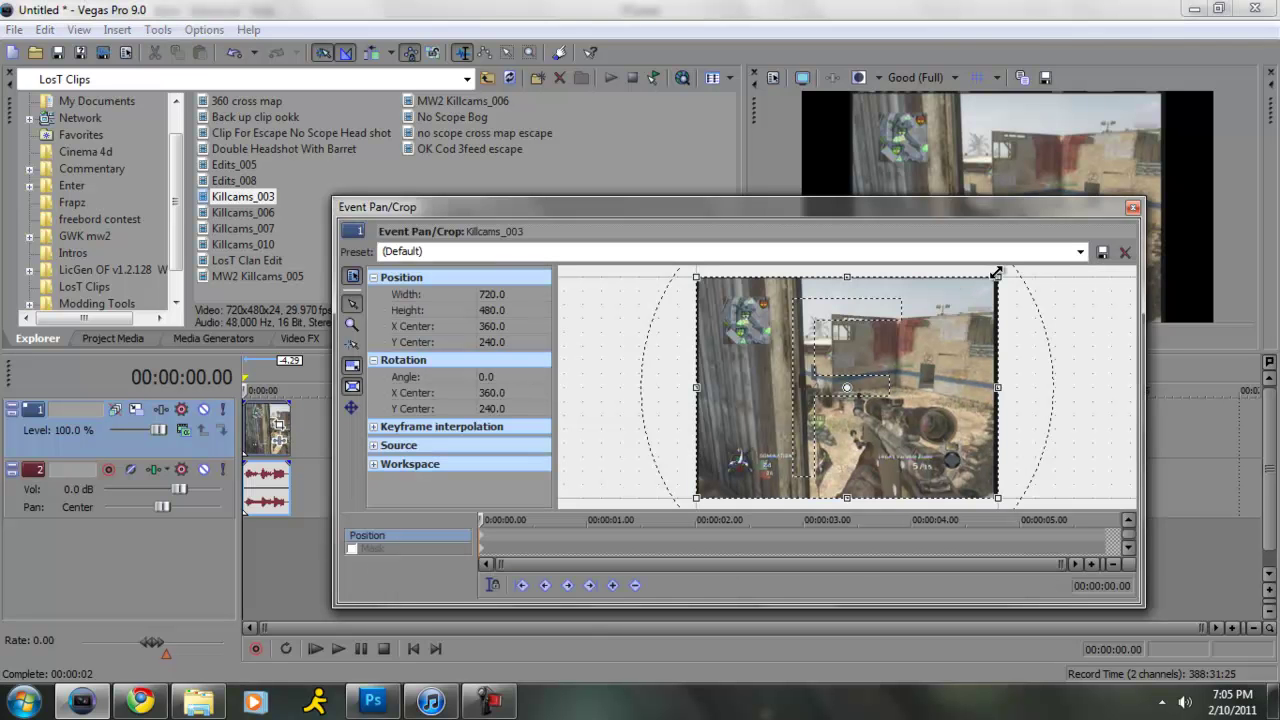
pyautogui.moveTo(996, 278); pyautogui.dragTo(991, 279)
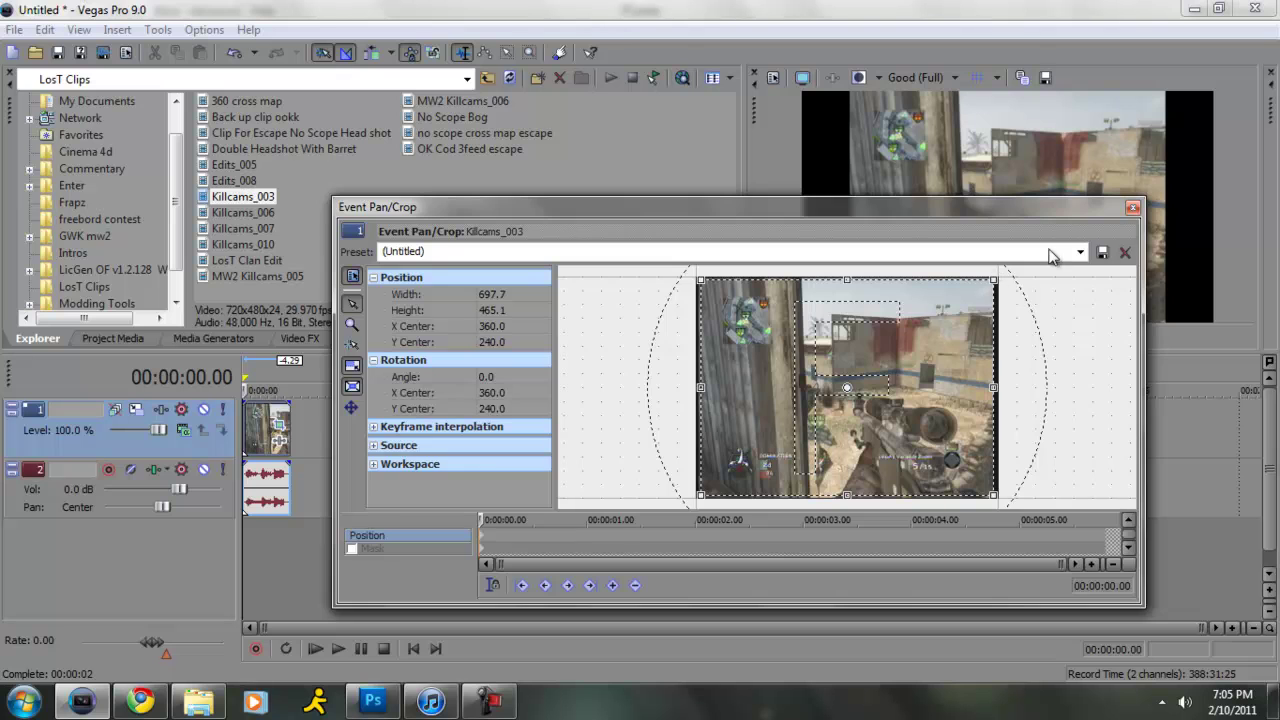
pyautogui.click(1133, 207)
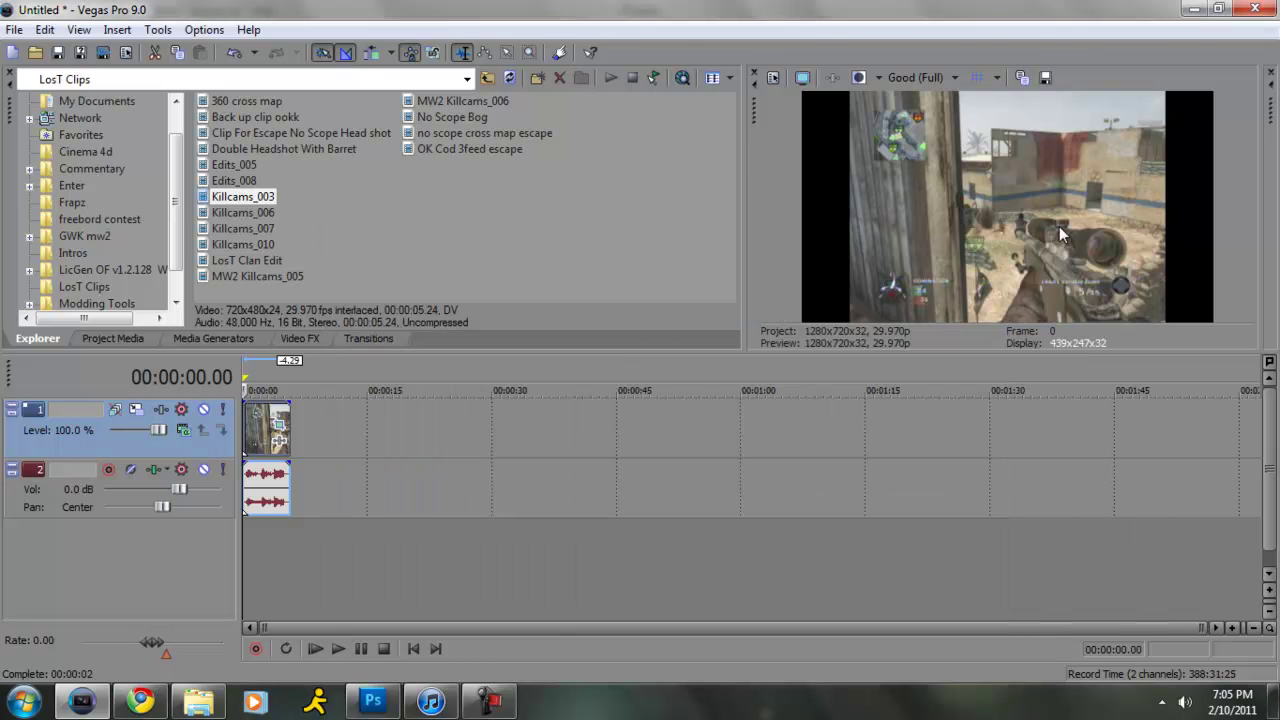
# Turn off Maintain aspect ratio in the clip's properties so it fills the widescreen frame.
pyautogui.rightClick(258, 425)
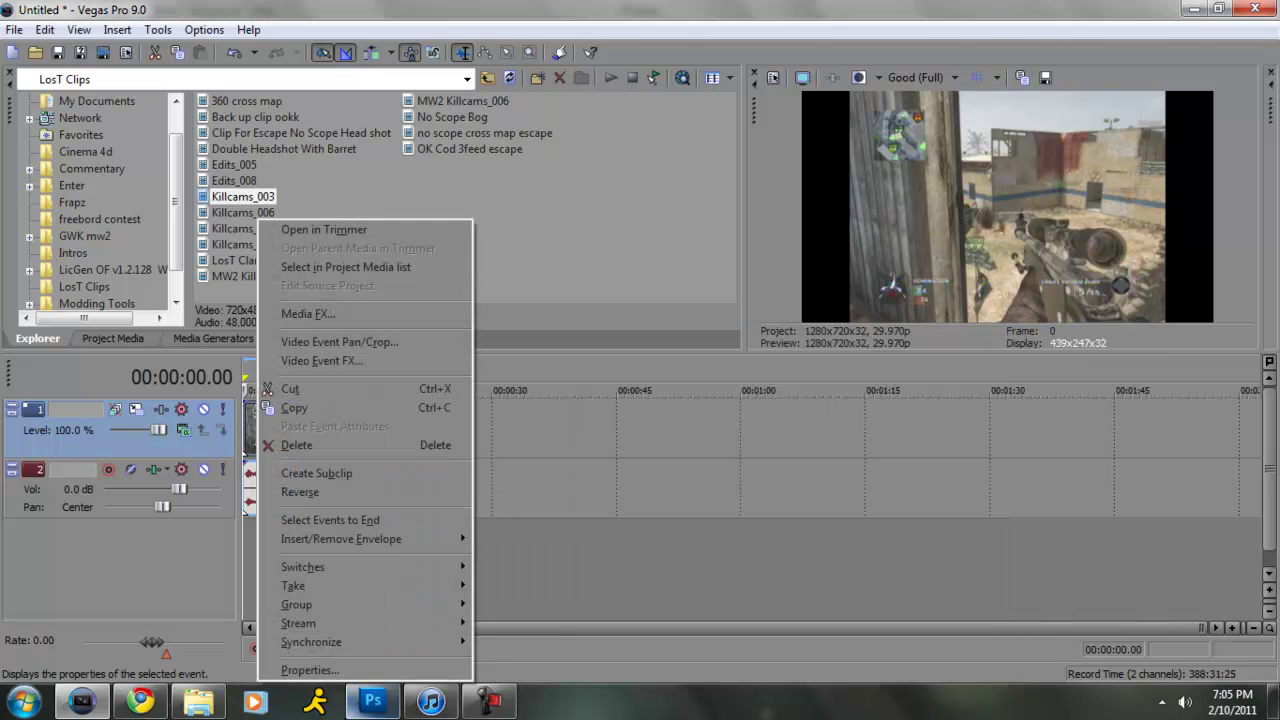
pyautogui.click(310, 670)
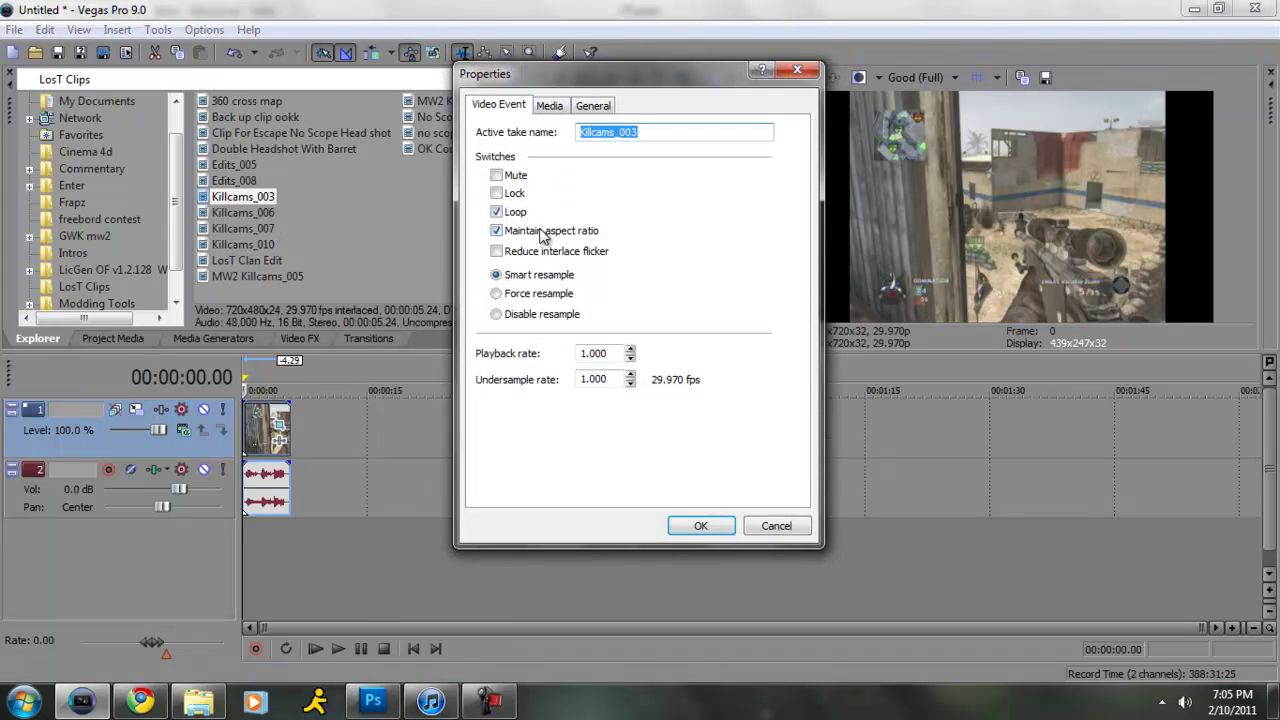
pyautogui.click(540, 231)
pyautogui.press('Return')
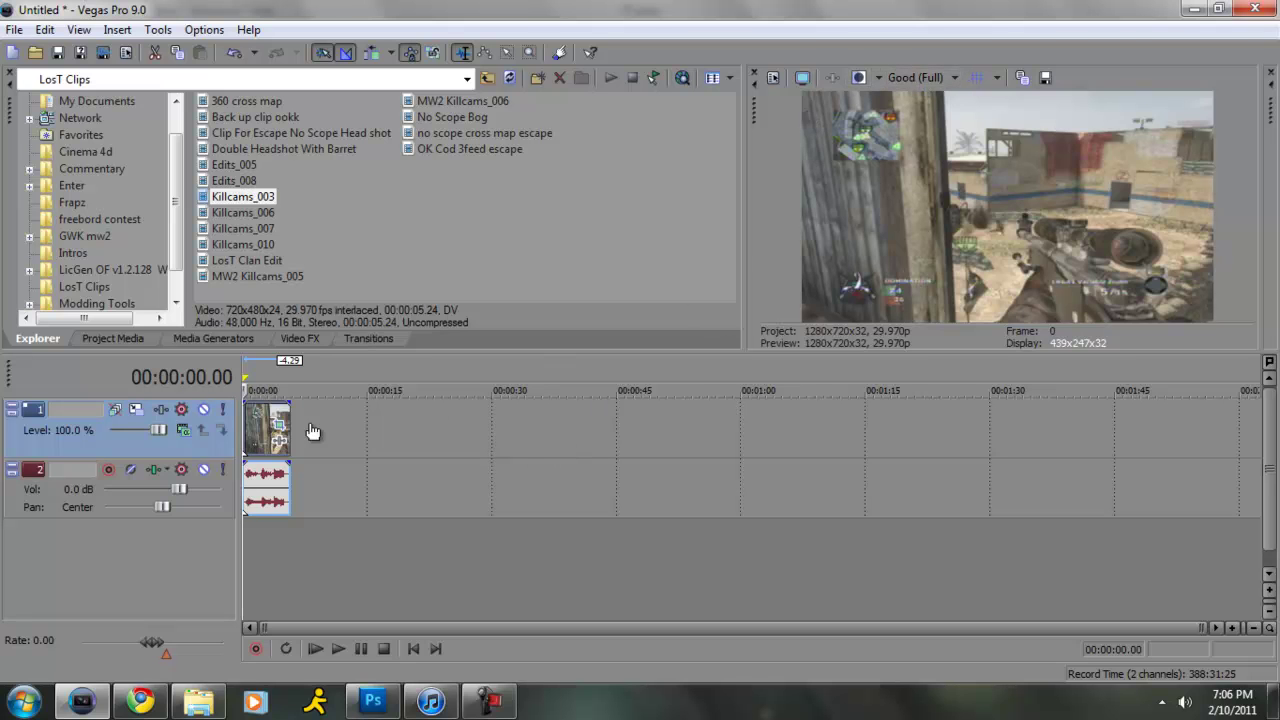
# Delete the audio track, undoing an accidental clip deletion first.
pyautogui.click(257, 490)
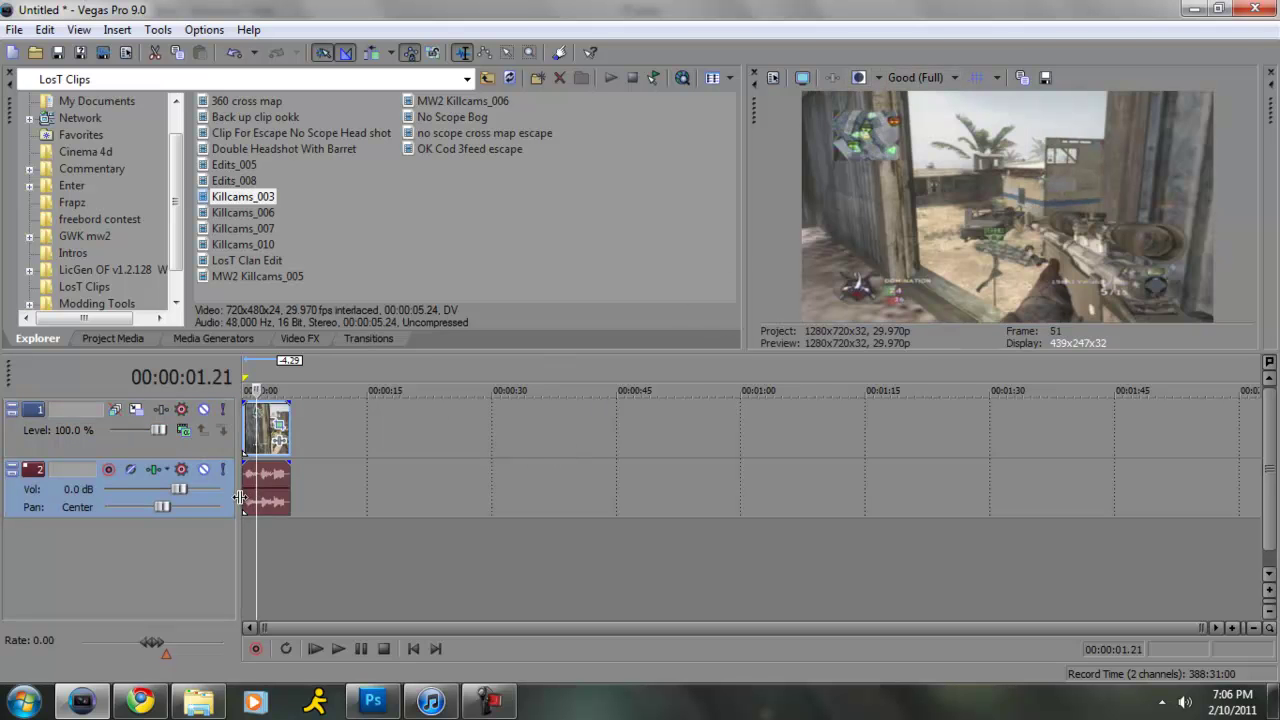
pyautogui.press('Delete')
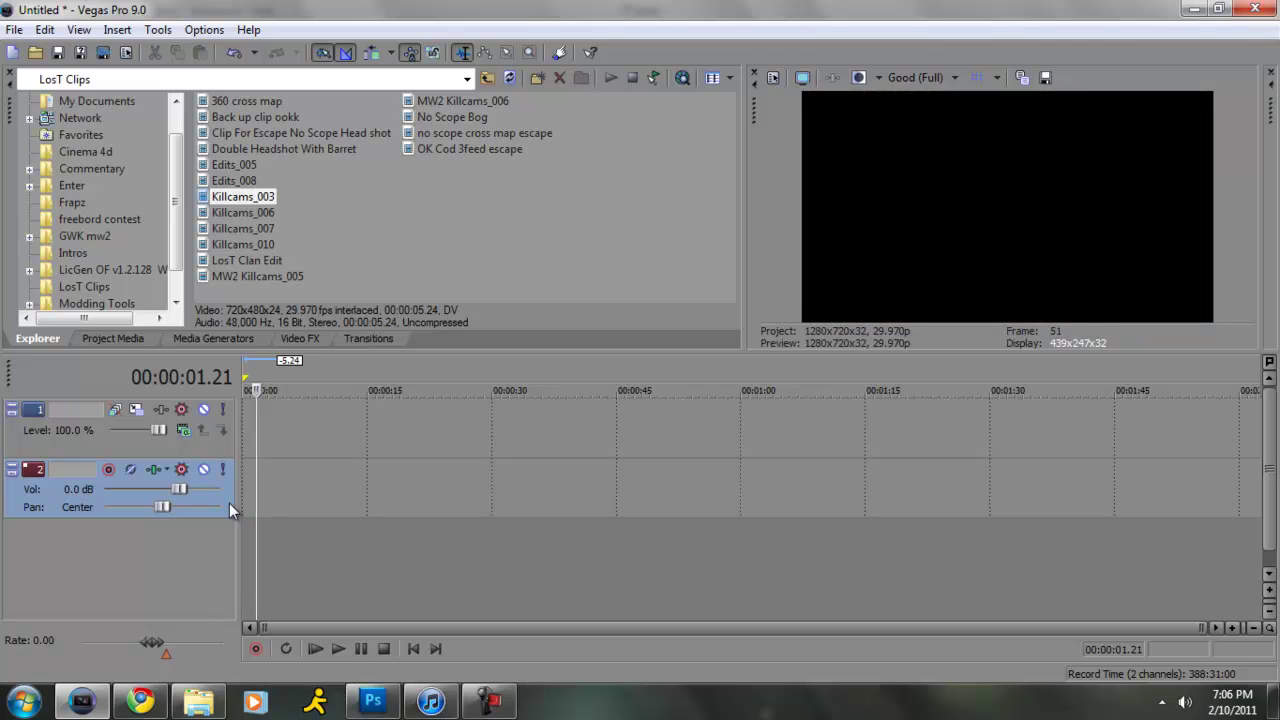
pyautogui.hotkey('ctrl', 'z')
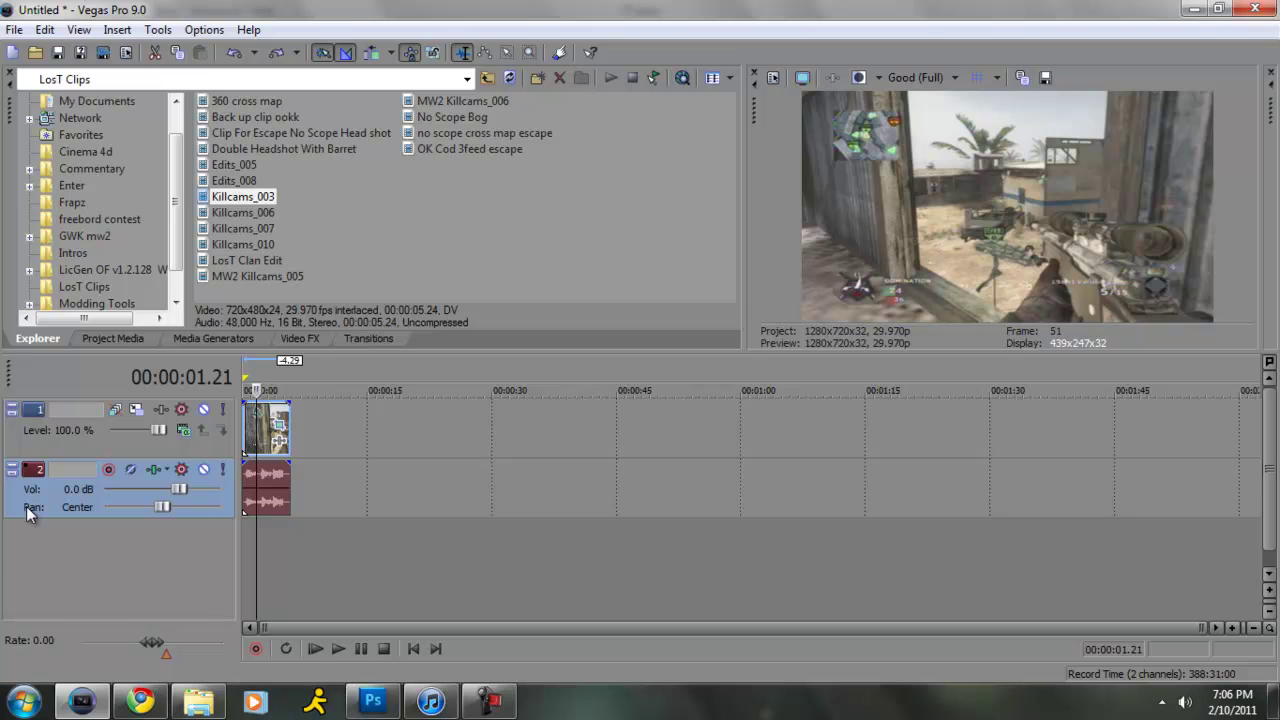
pyautogui.press('Delete')
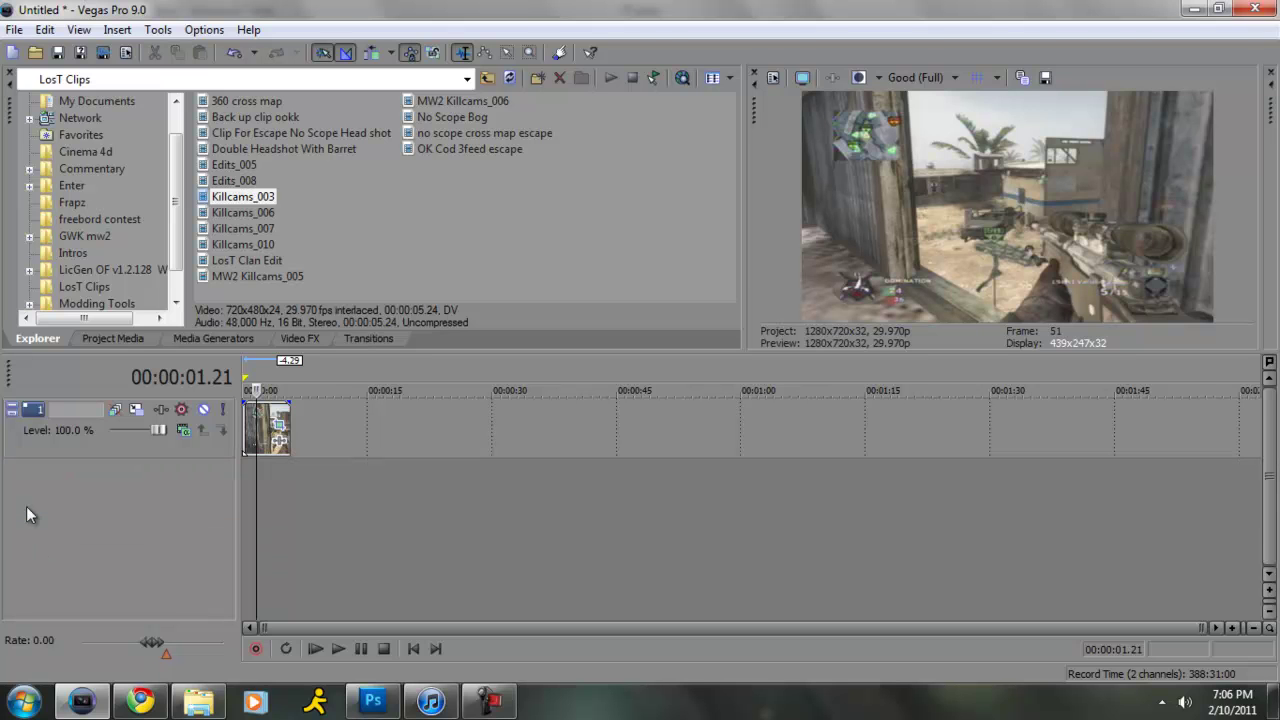
# Duplicate the video track twice to get three tracks holding Killcams_003.
pyautogui.rightClick(127, 440)
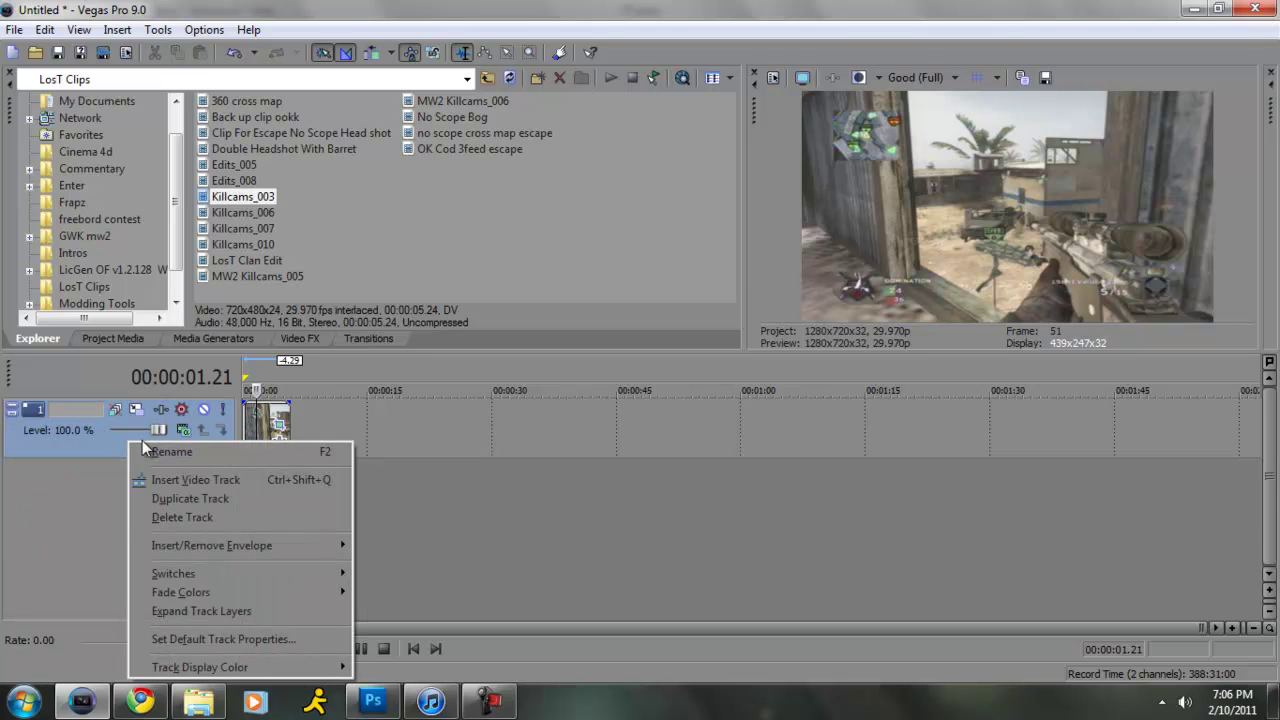
pyautogui.click(181, 502)
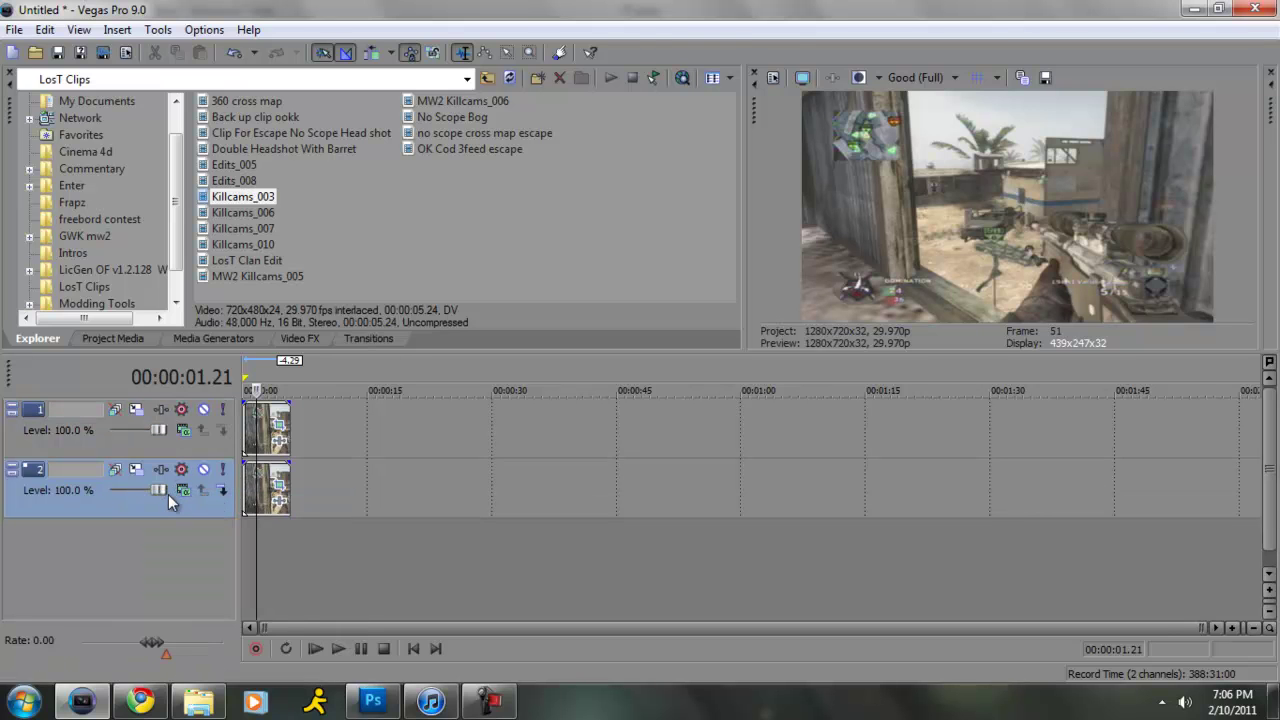
pyautogui.rightClick(162, 497)
pyautogui.click(253, 315)
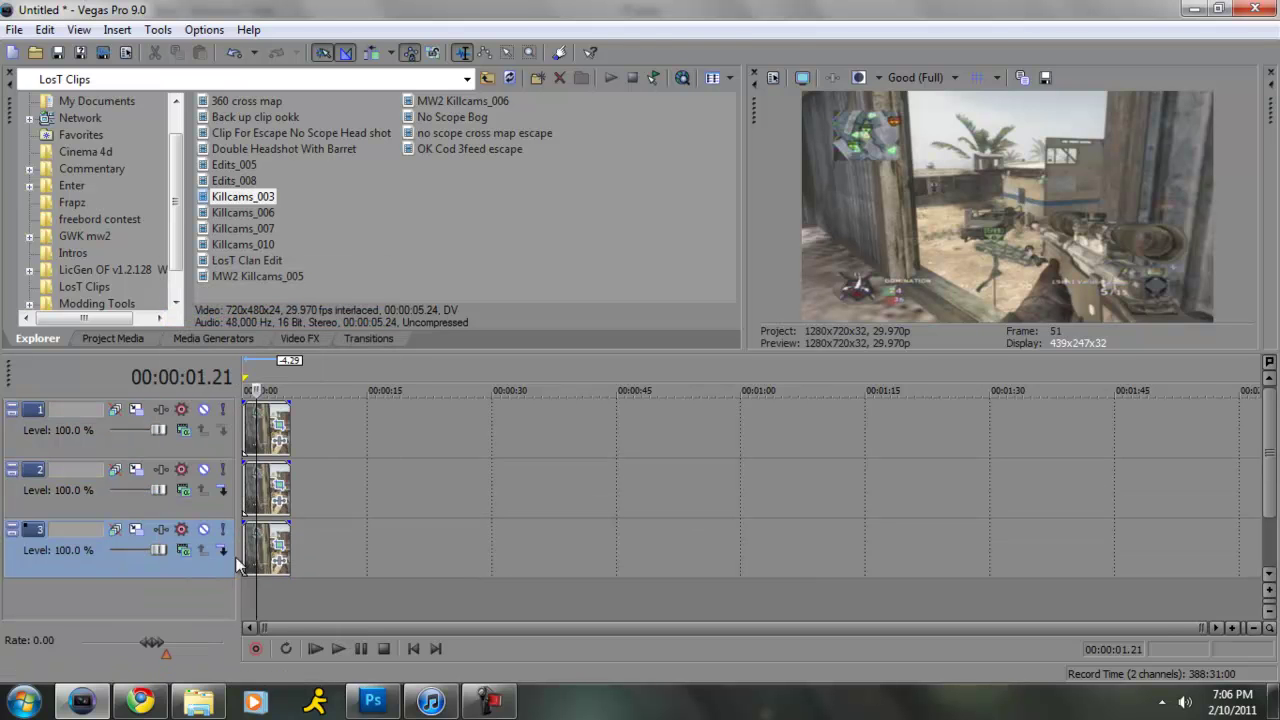
# Select track 1, rewind the playhead, and show the Channel Blend presets in Video FX.
pyautogui.click(257, 430)
pyautogui.moveTo(255, 390); pyautogui.dragTo(240, 391)
pyautogui.click(140, 339)
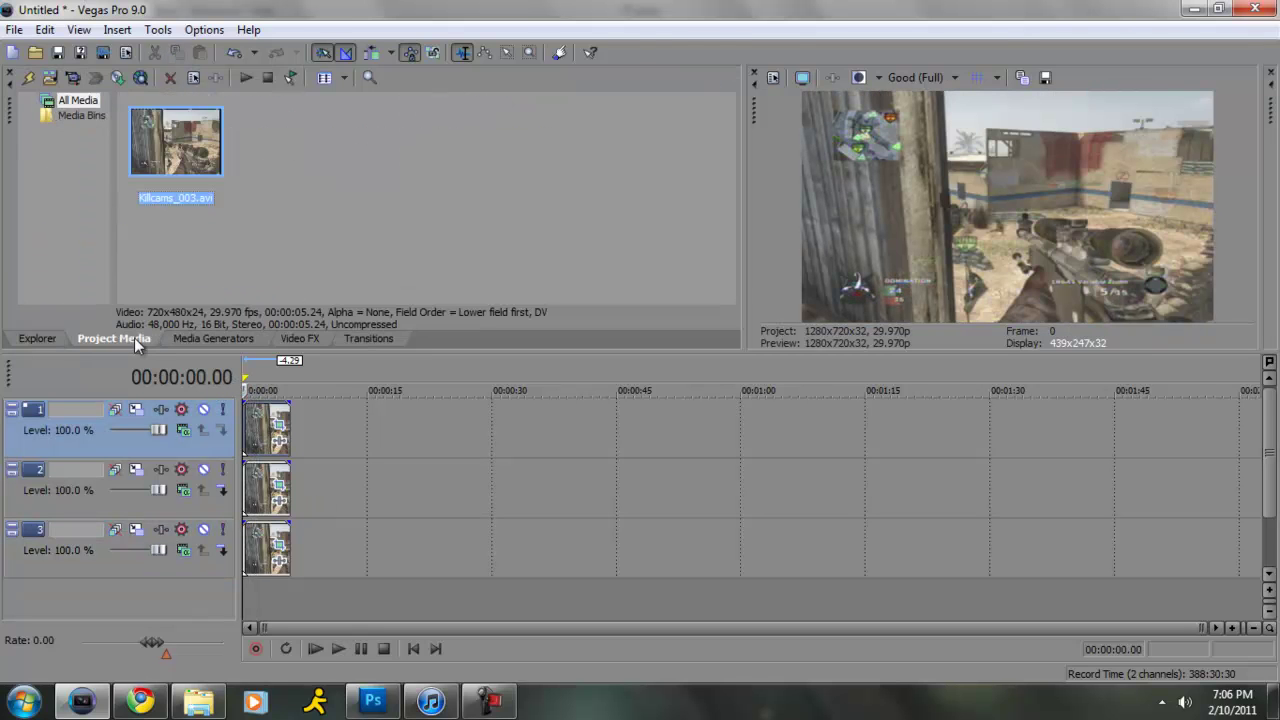
pyautogui.click(290, 338)
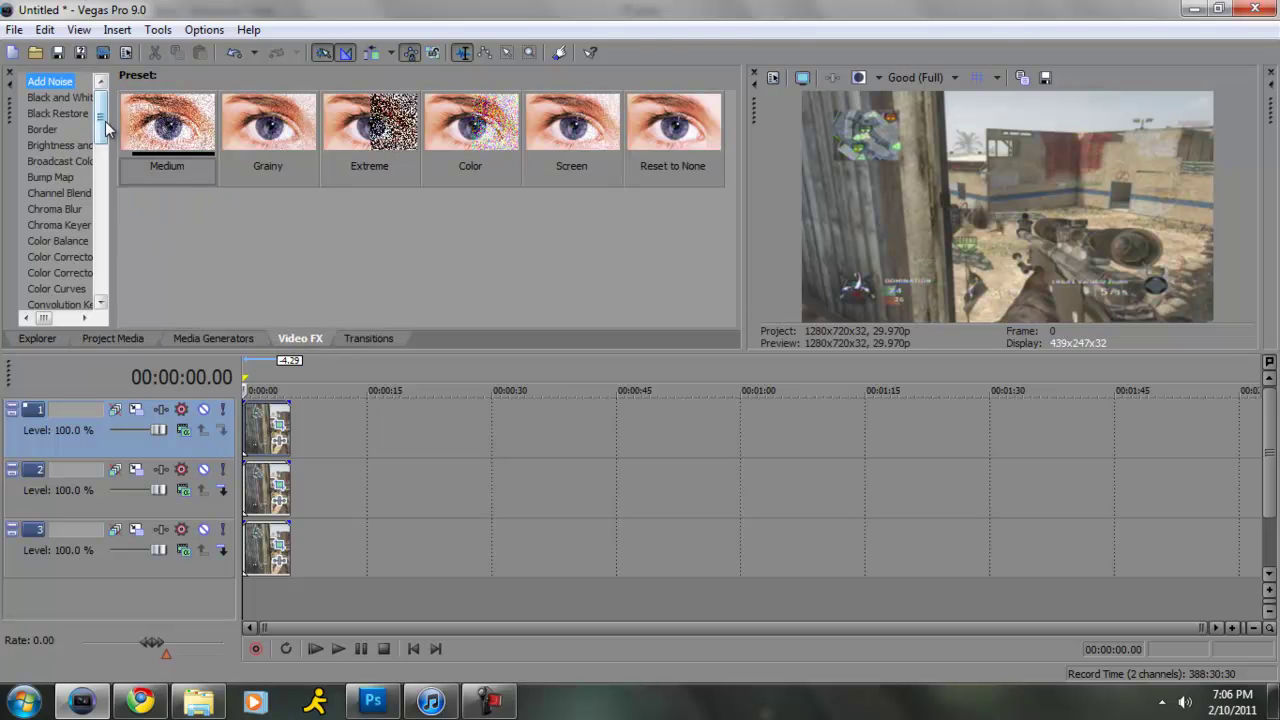
pyautogui.click(80, 194)
pyautogui.click(78, 212)
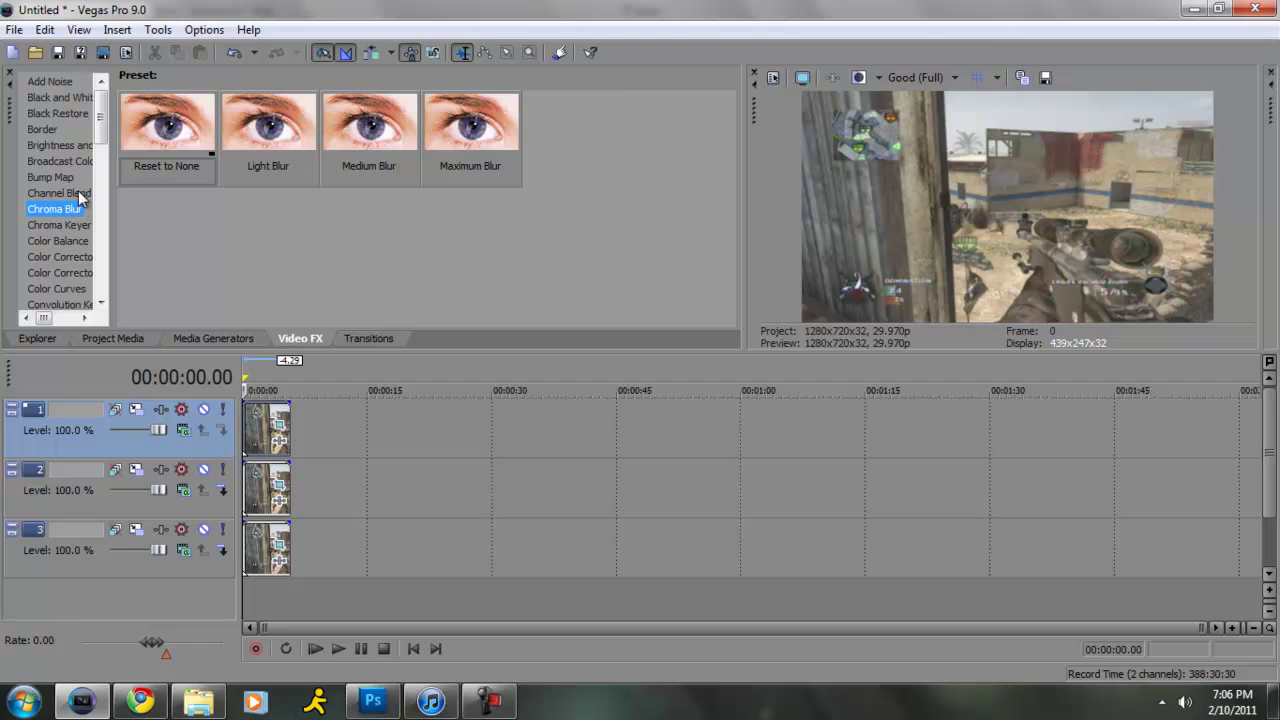
pyautogui.click(80, 194)
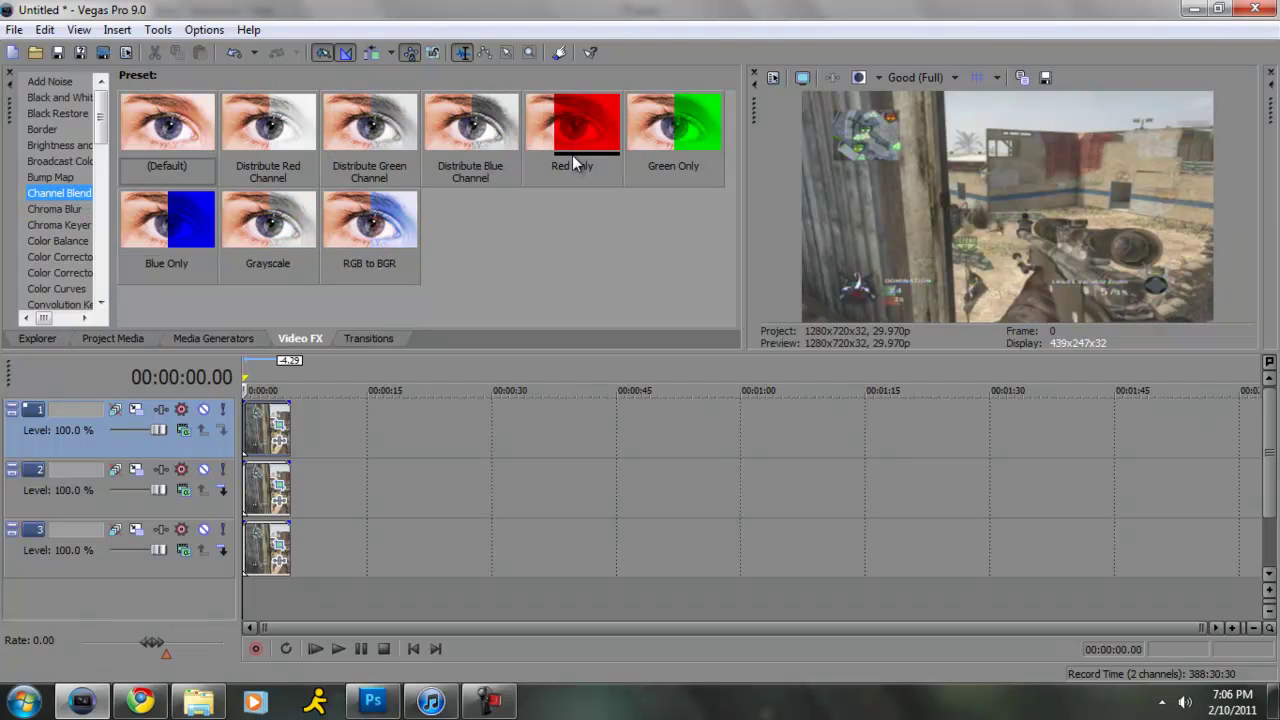
# Apply Channel Blend Red Only, Green Only and Blue Only to the clips on tracks 1, 2 and 3.
pyautogui.moveTo(577, 140); pyautogui.dragTo(255, 445)
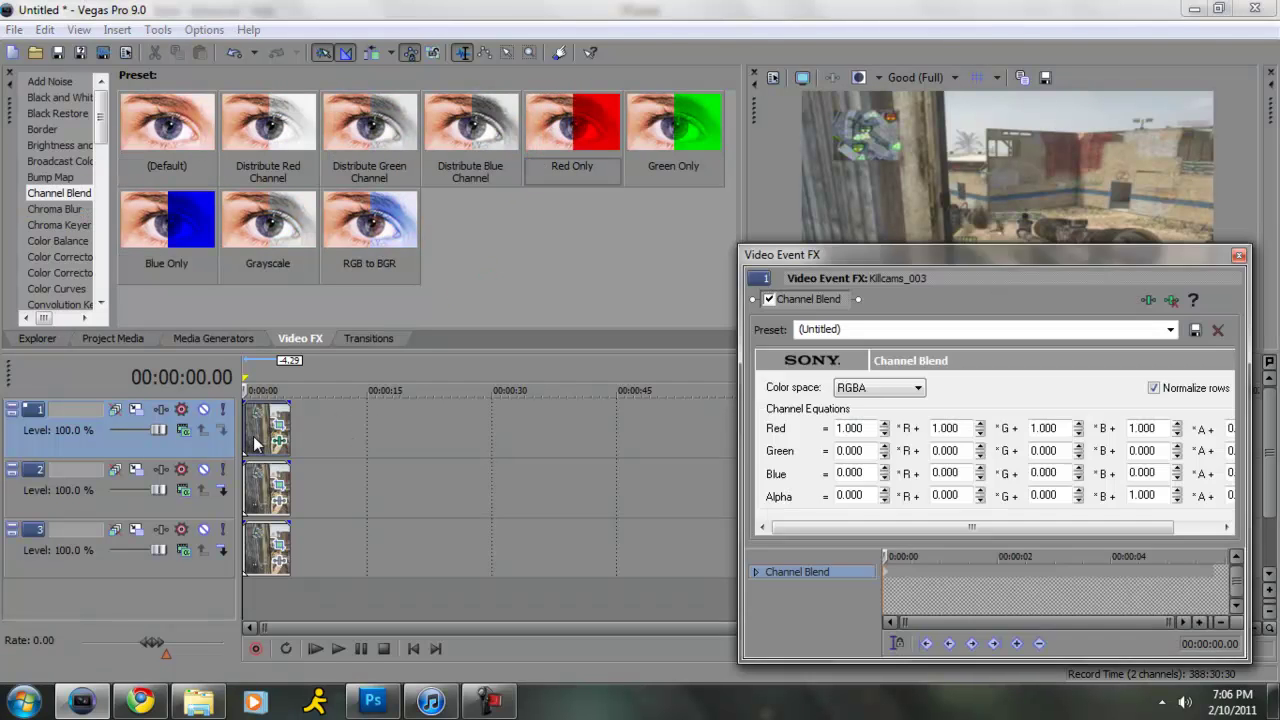
pyautogui.click(1239, 255)
pyautogui.moveTo(672, 125); pyautogui.dragTo(270, 490)
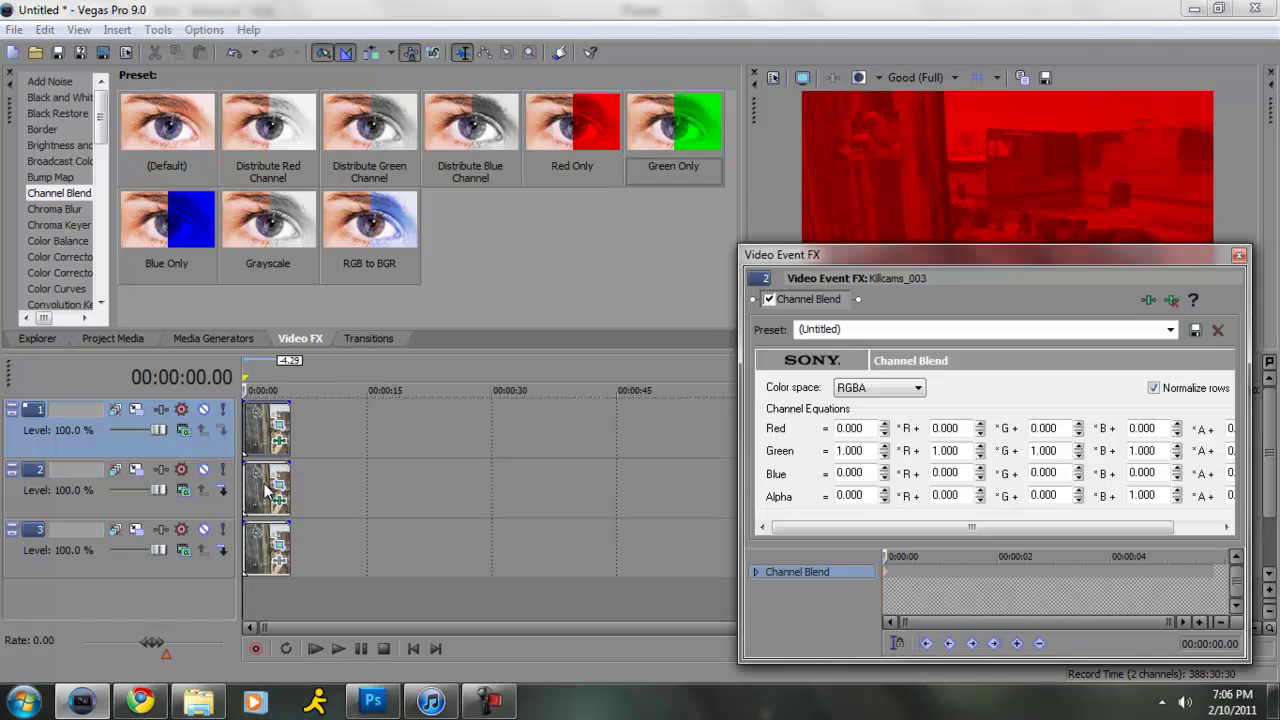
pyautogui.click(1239, 256)
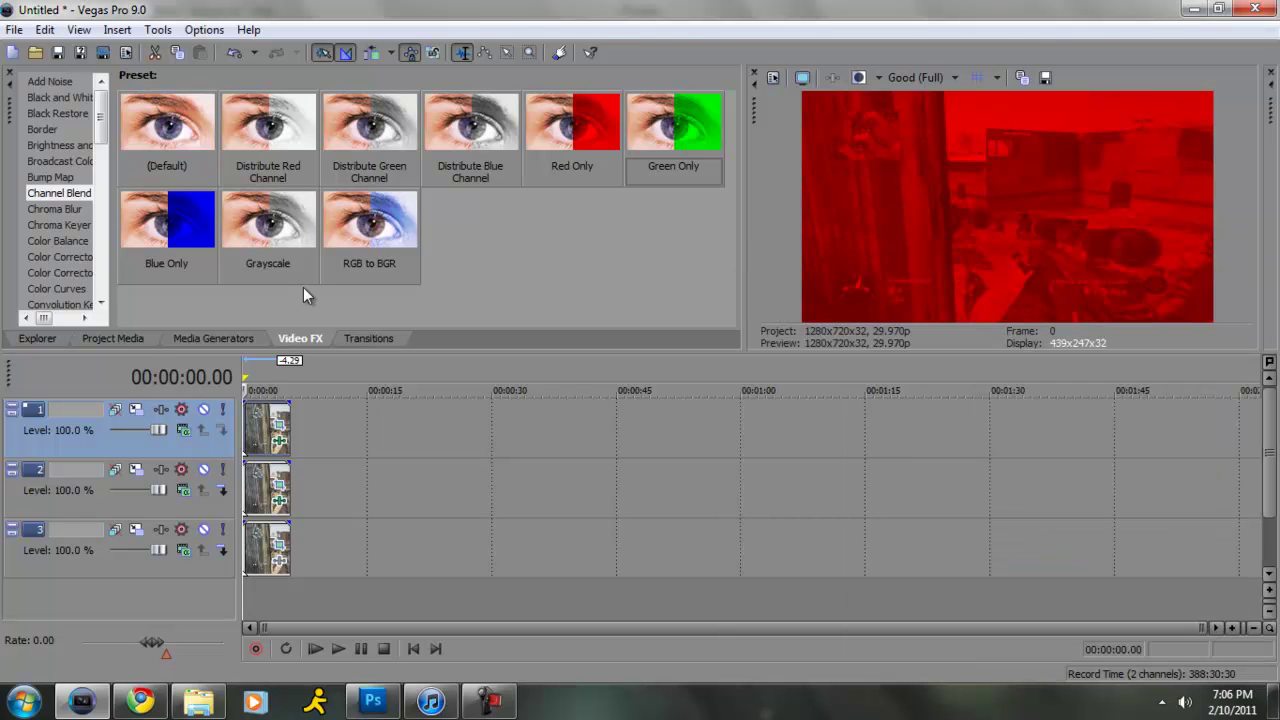
pyautogui.moveTo(171, 208); pyautogui.dragTo(260, 556)
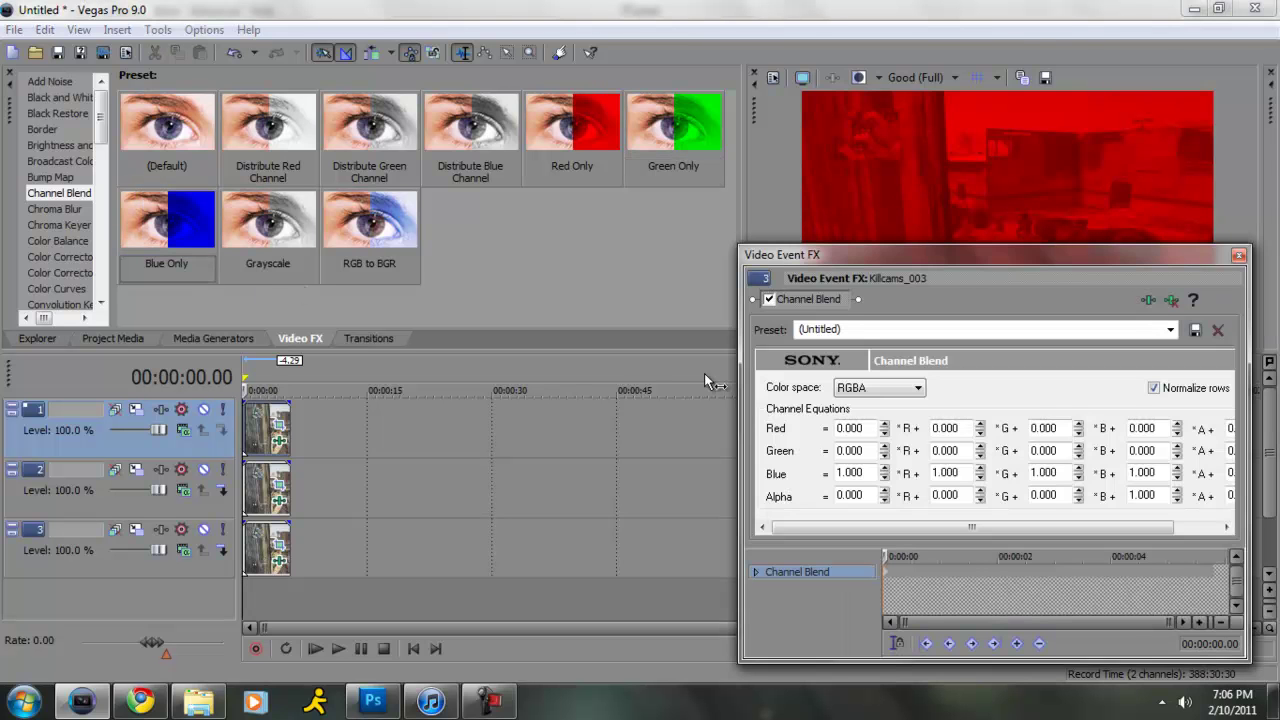
# Set the compositing mode of tracks 1, 2 and 3 to Screen.
pyautogui.click(1239, 256)
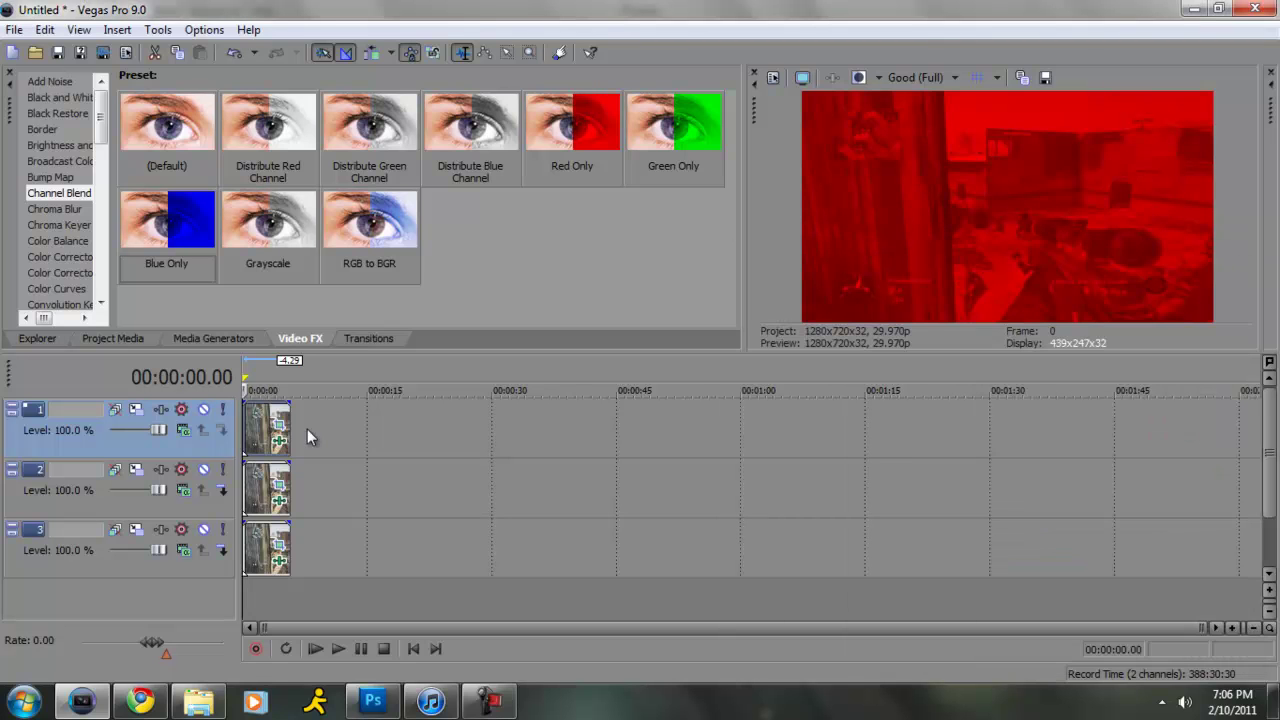
pyautogui.click(188, 431)
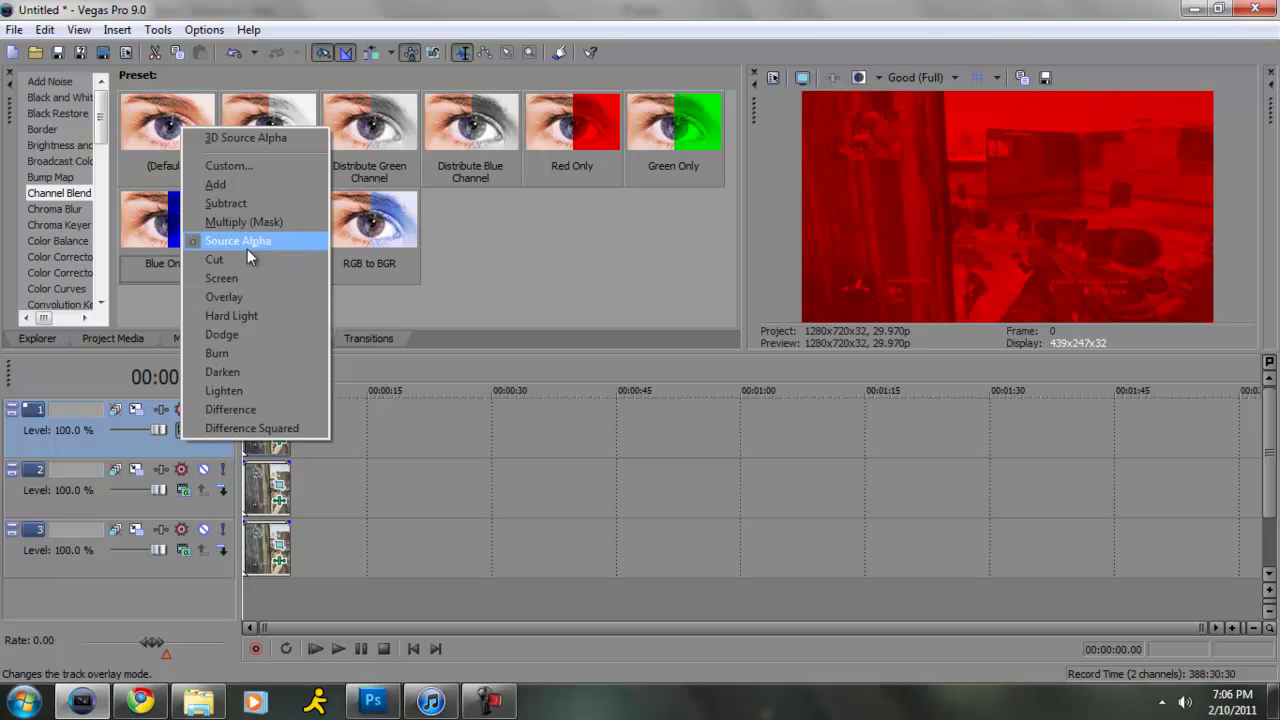
pyautogui.click(246, 277)
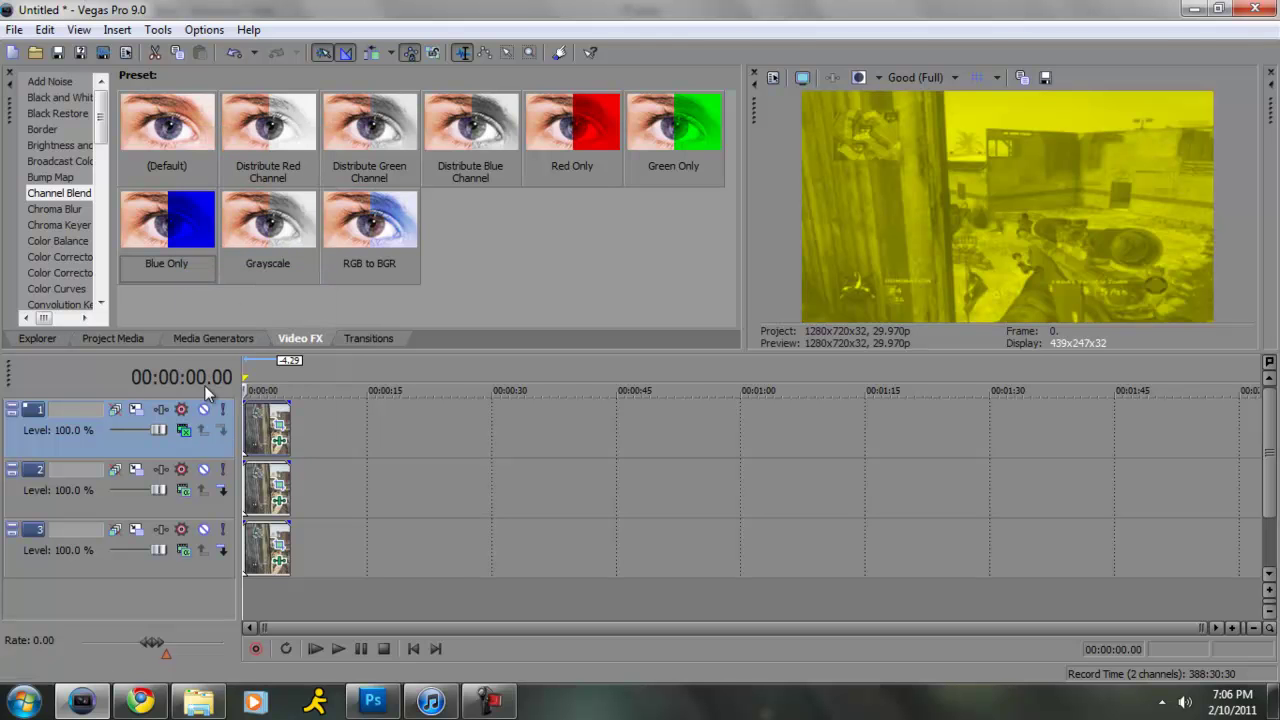
pyautogui.click(183, 490)
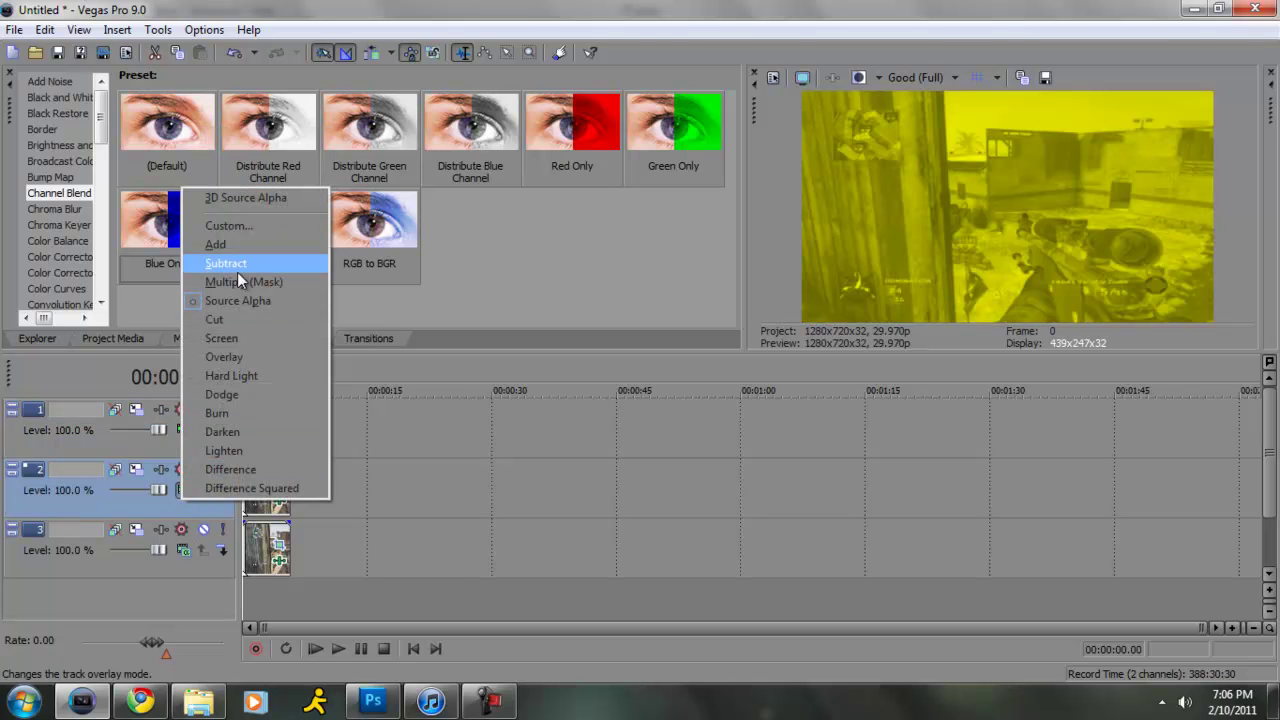
pyautogui.click(230, 337)
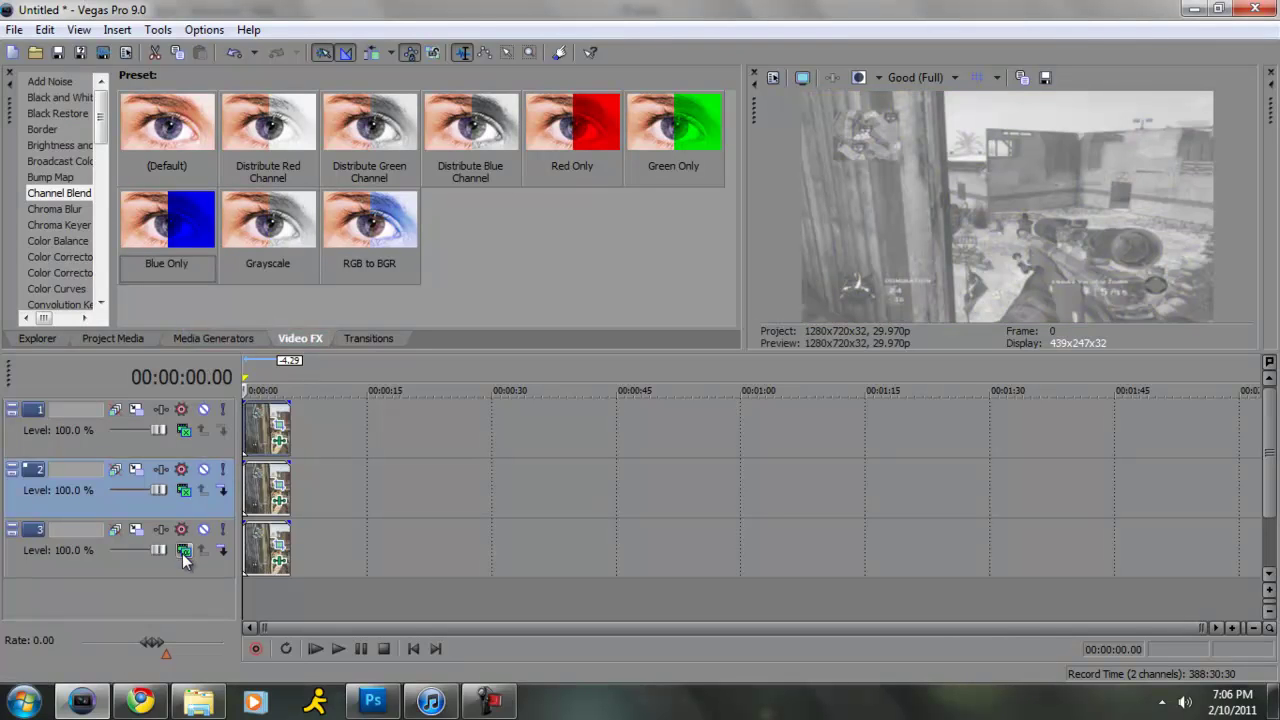
pyautogui.click(183, 549)
pyautogui.click(240, 401)
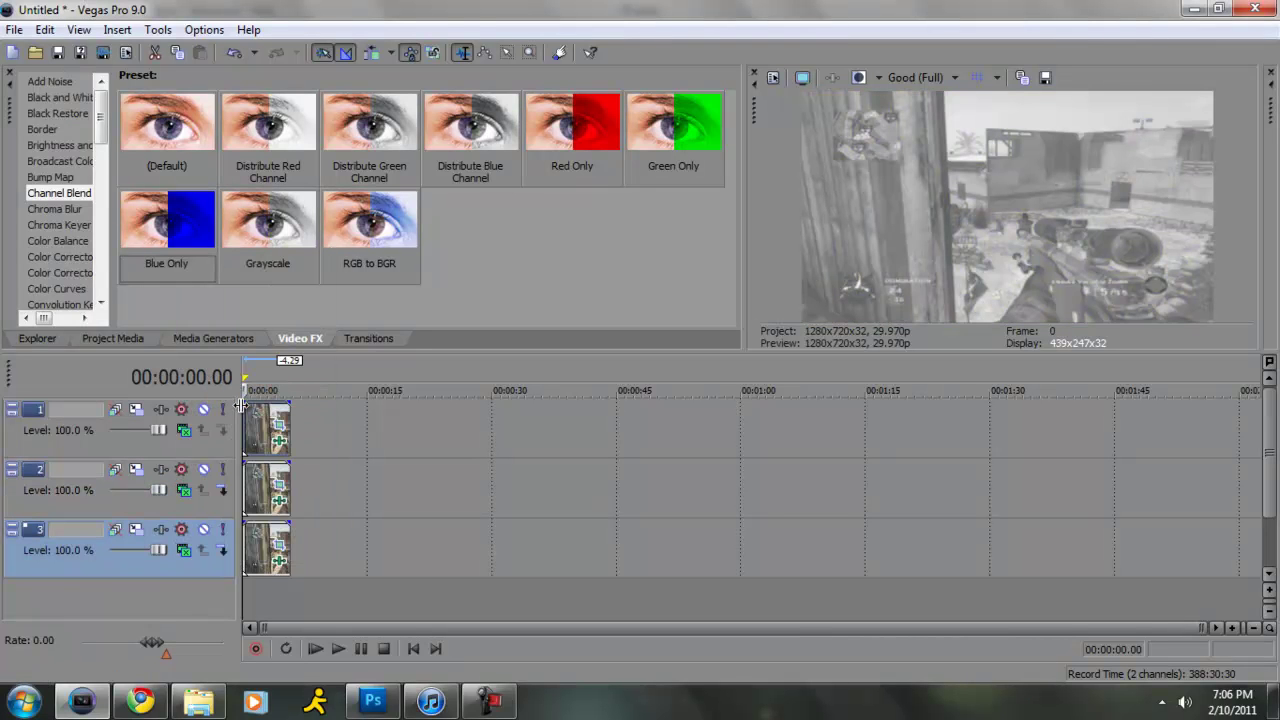
# Shrink the Pan/Crop box by slightly different amounts on the track 1, 2 and 3 clips.
pyautogui.click(279, 424)
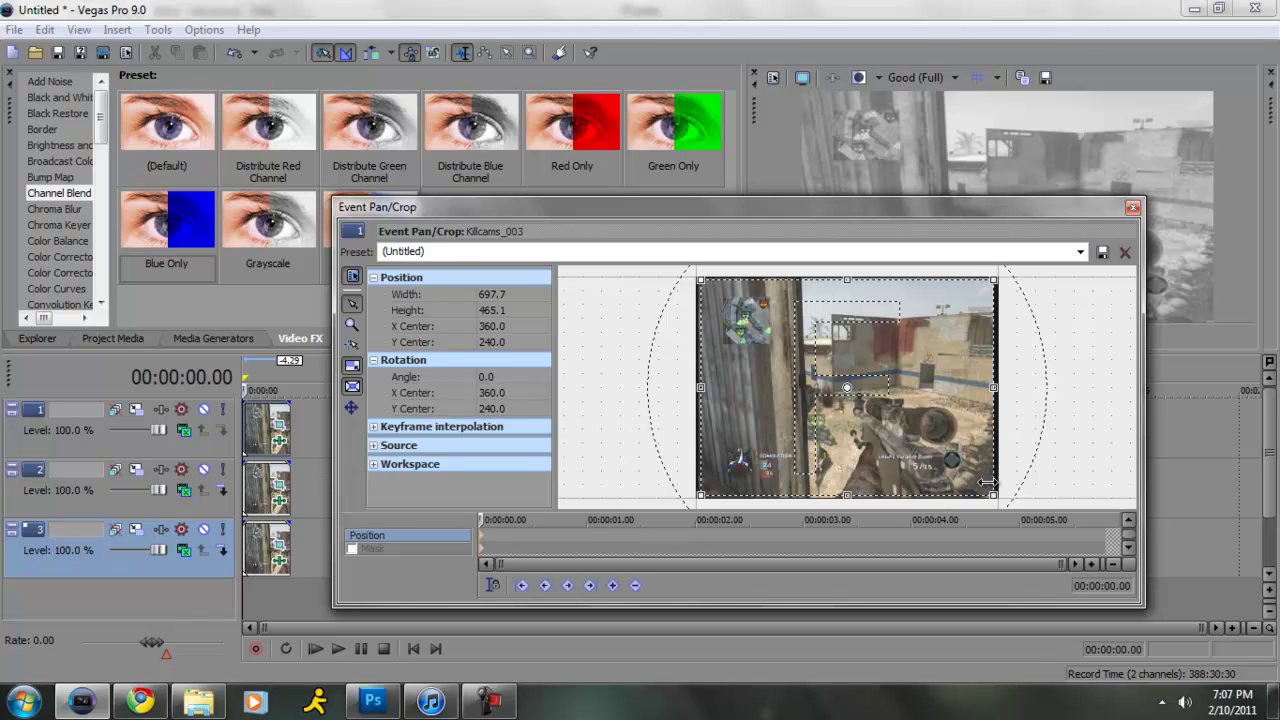
pyautogui.moveTo(990, 491); pyautogui.dragTo(987, 489)
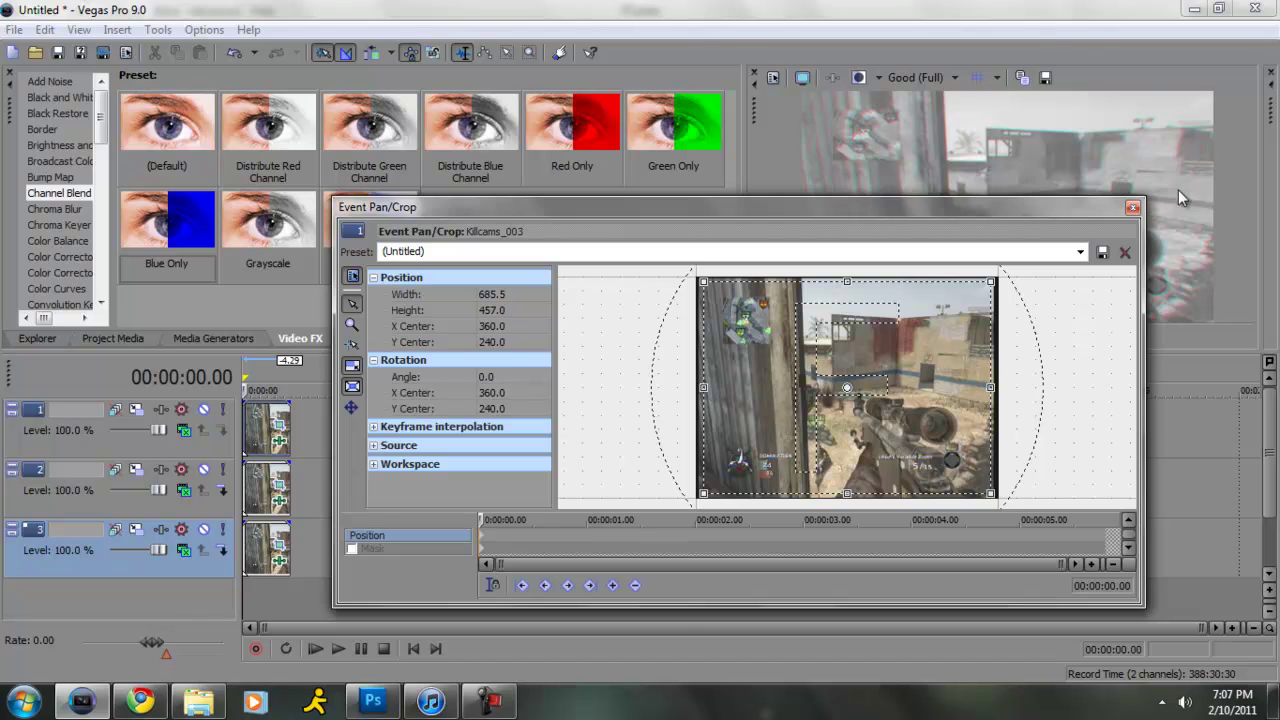
pyautogui.click(1133, 207)
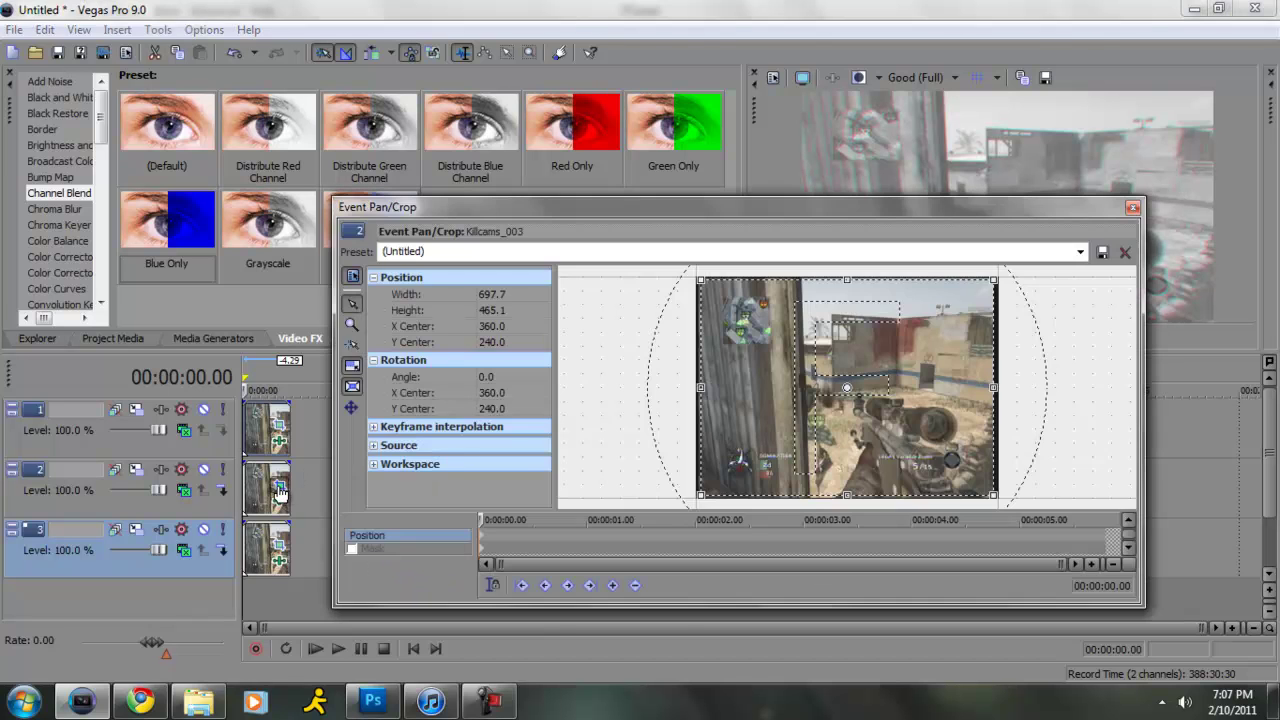
pyautogui.click(280, 480)
pyautogui.moveTo(993, 494); pyautogui.dragTo(993, 493)
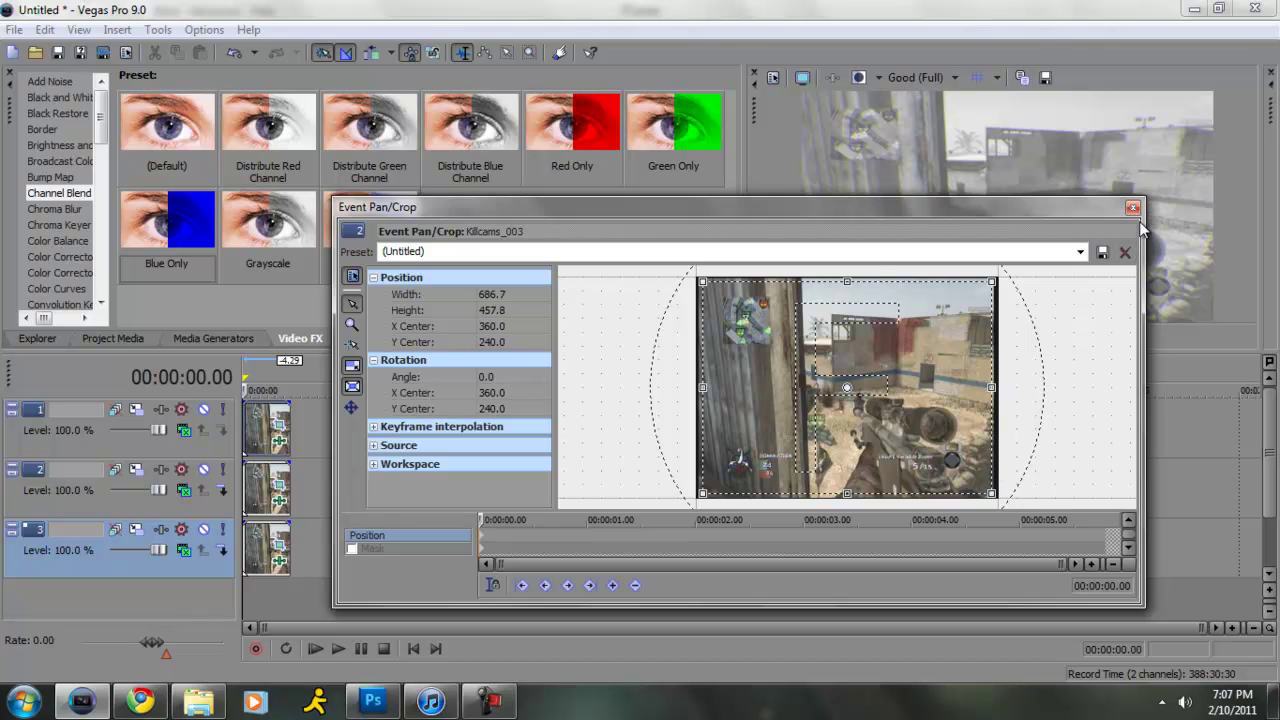
pyautogui.click(1133, 208)
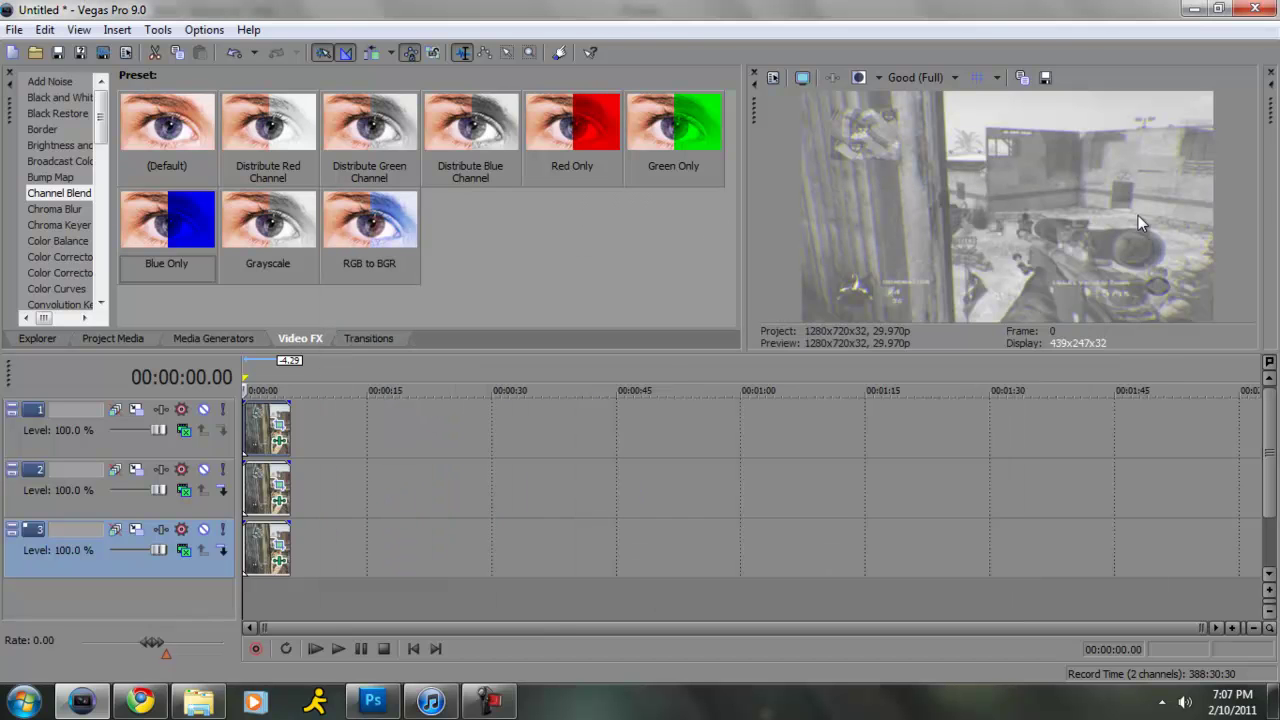
pyautogui.click(280, 546)
pyautogui.moveTo(993, 494)
pyautogui.mouseDown()
pyautogui.moveTo(980, 482)
pyautogui.moveTo(990, 492)
pyautogui.mouseUp()
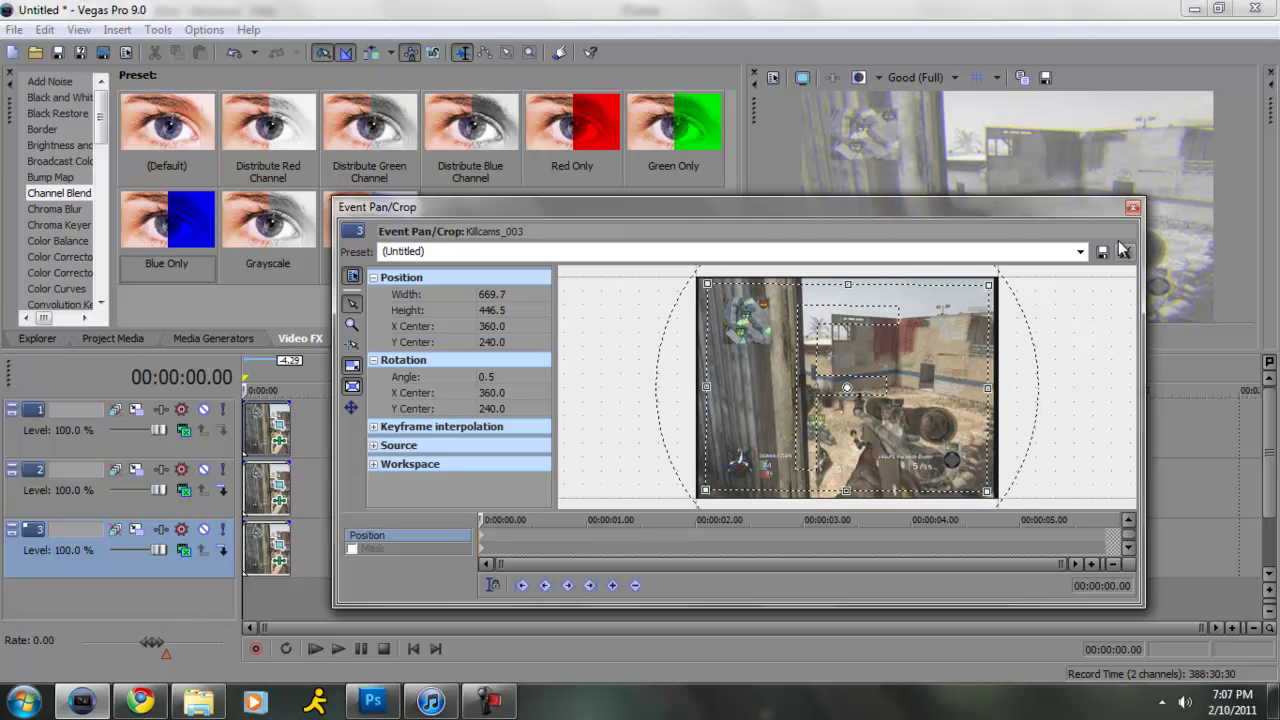
pyautogui.click(1132, 209)
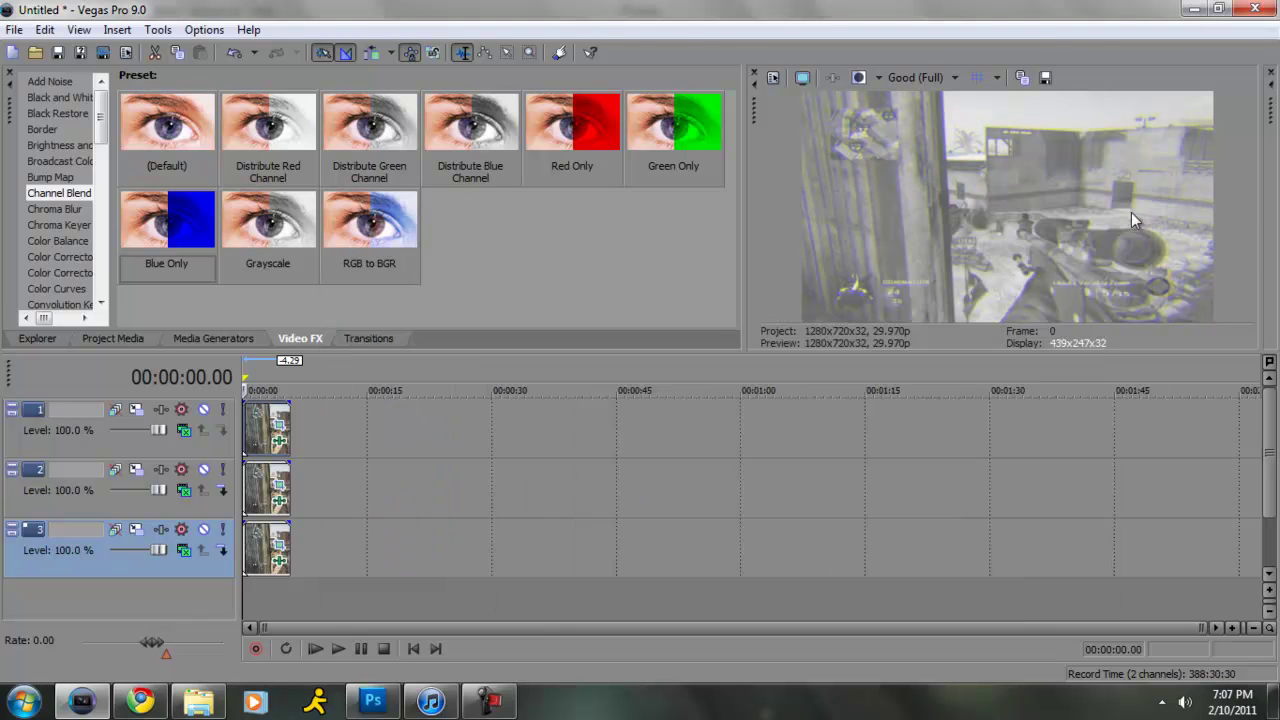
# Enlarge track 1's crop slightly to 703.3 x 468.9.
pyautogui.click(280, 426)
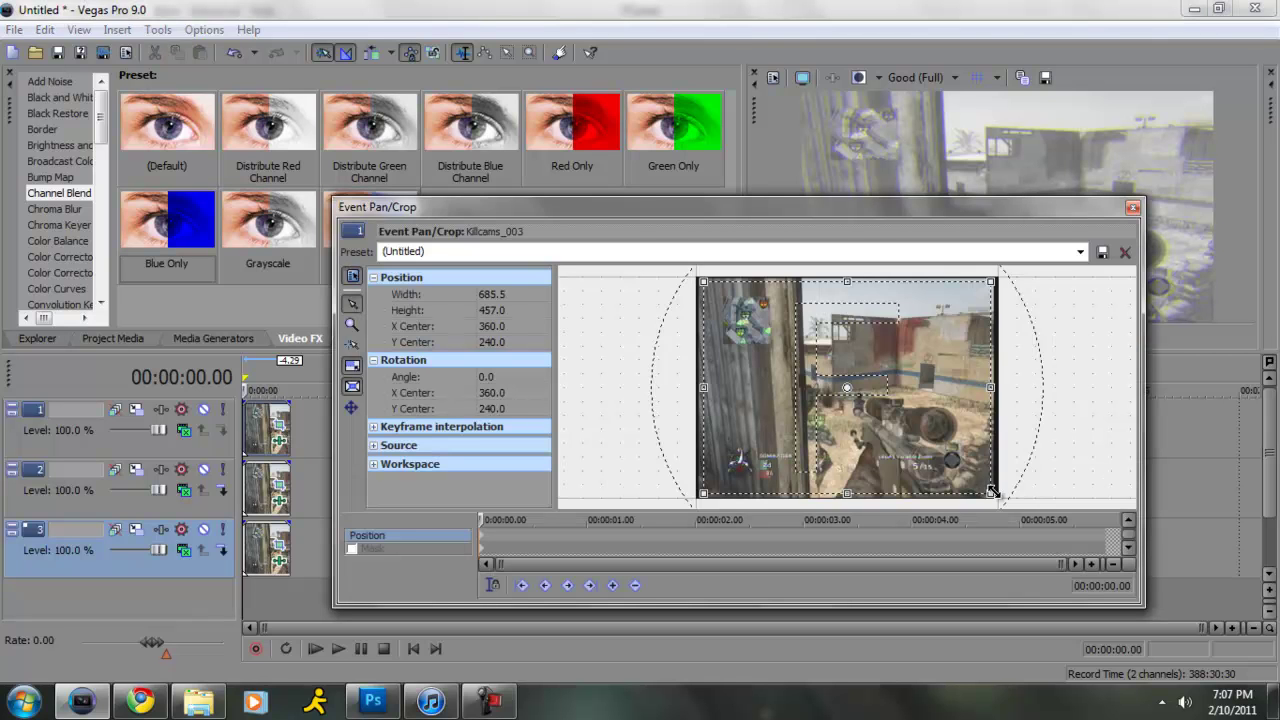
pyautogui.moveTo(992, 492); pyautogui.dragTo(996, 494)
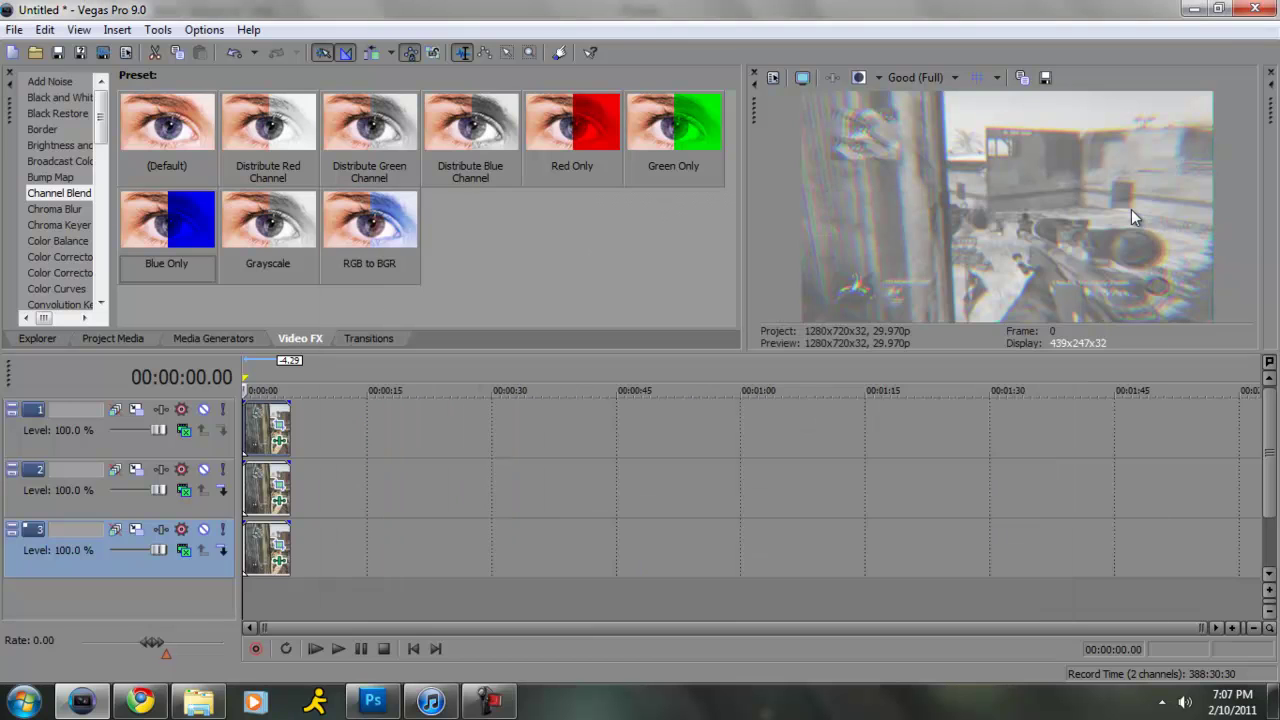
pyautogui.click(1133, 208)
# Apply the RGB Color Curves preset from Video FX to the track 1 Killcams_003 clip.
pyautogui.click(80, 340)
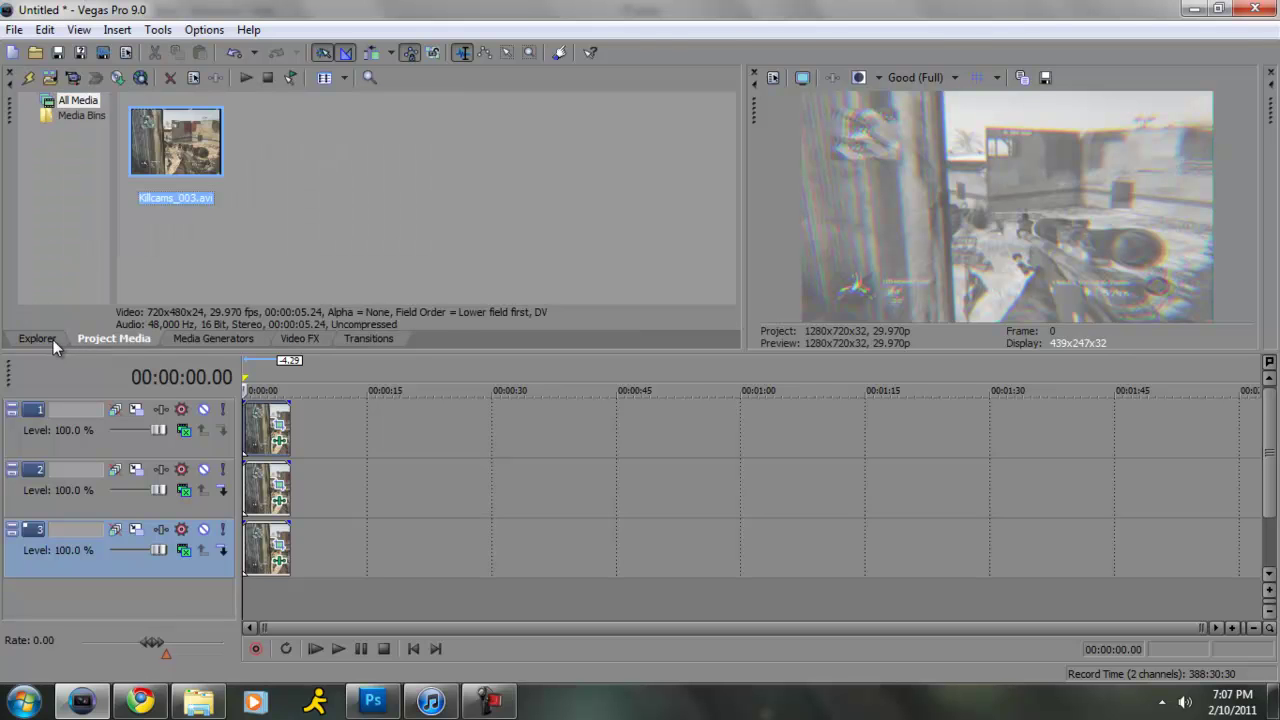
pyautogui.click(53, 340)
pyautogui.click(323, 340)
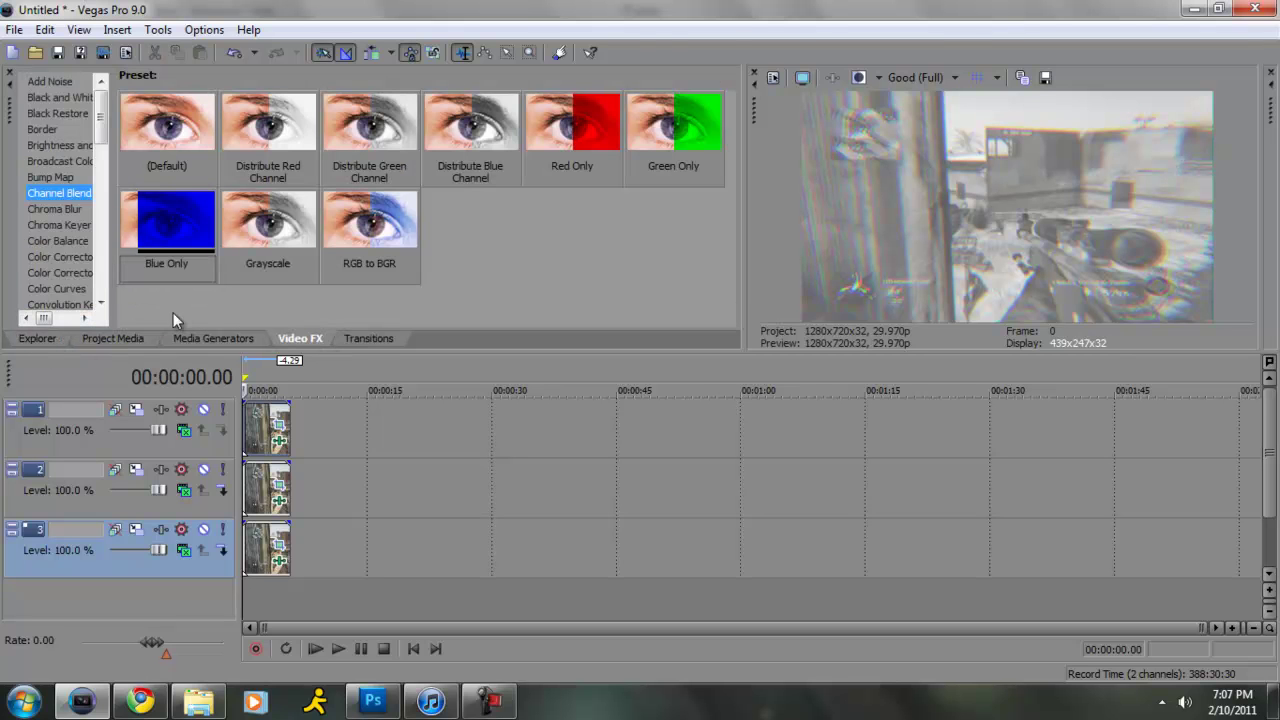
pyautogui.moveTo(106, 126); pyautogui.dragTo(99, 160)
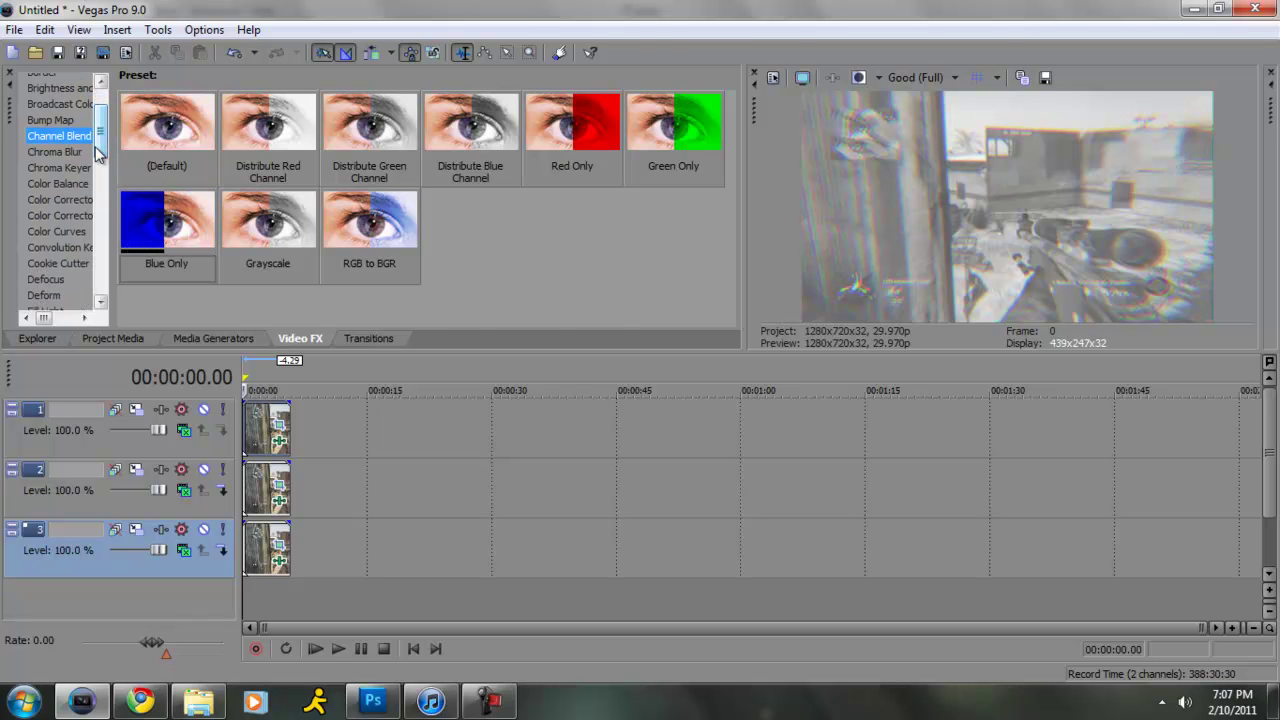
pyautogui.click(62, 229)
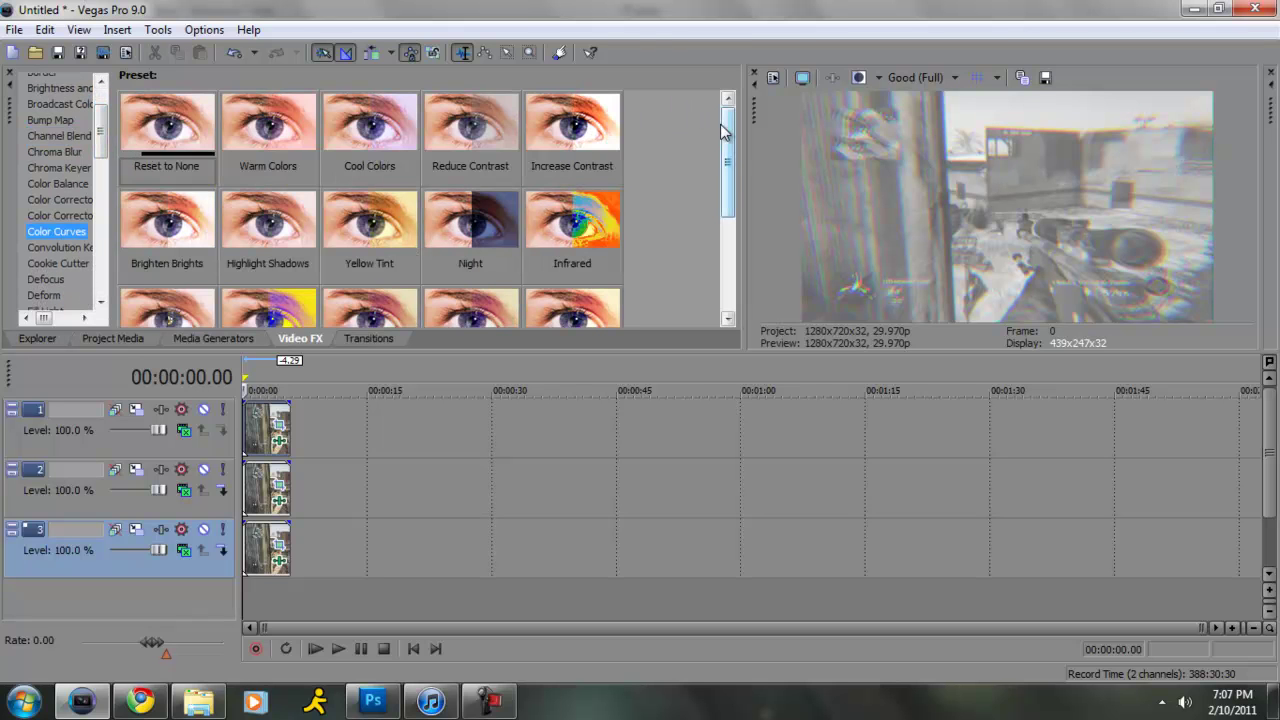
pyautogui.moveTo(724, 146); pyautogui.dragTo(723, 241)
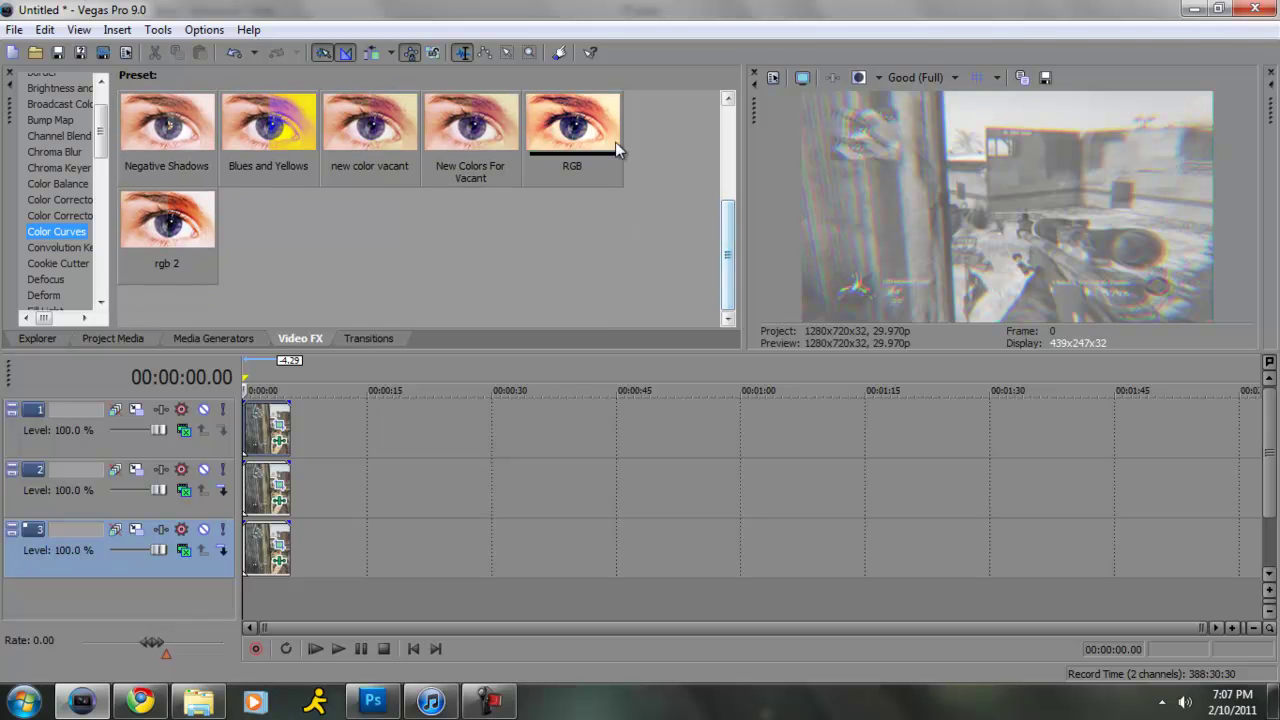
pyautogui.click(581, 133)
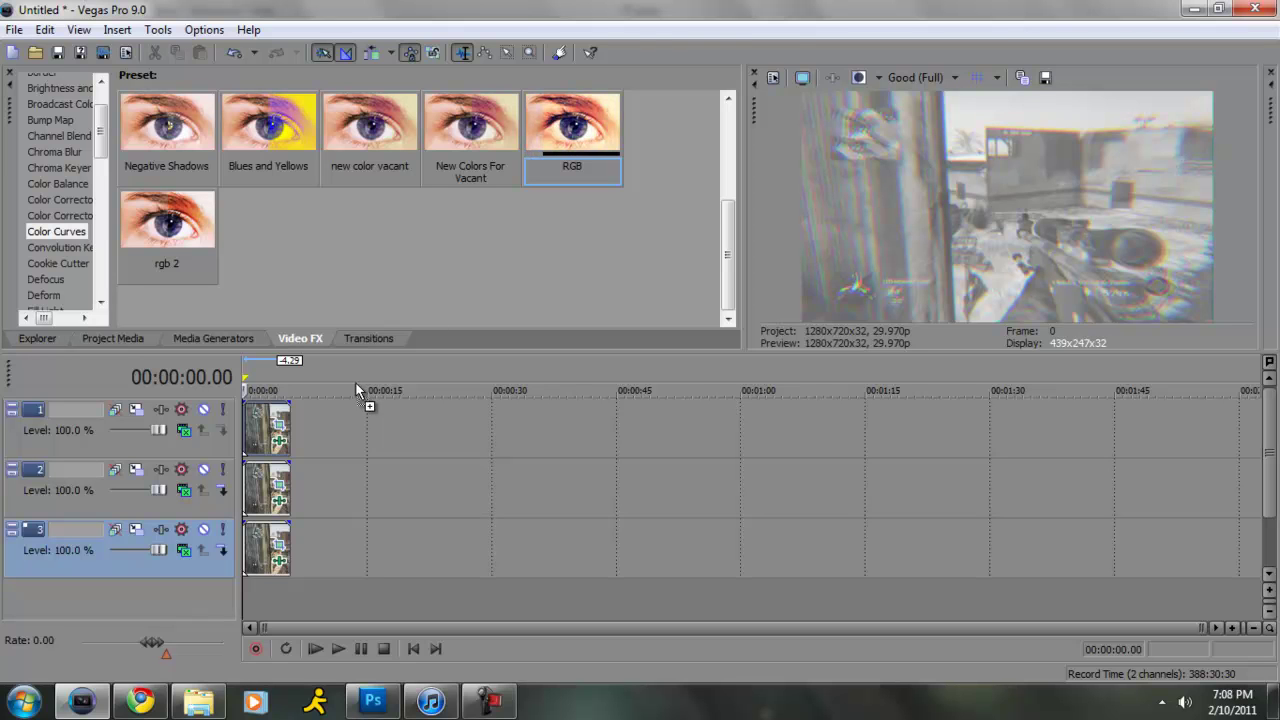
pyautogui.moveTo(355, 381); pyautogui.dragTo(272, 430)
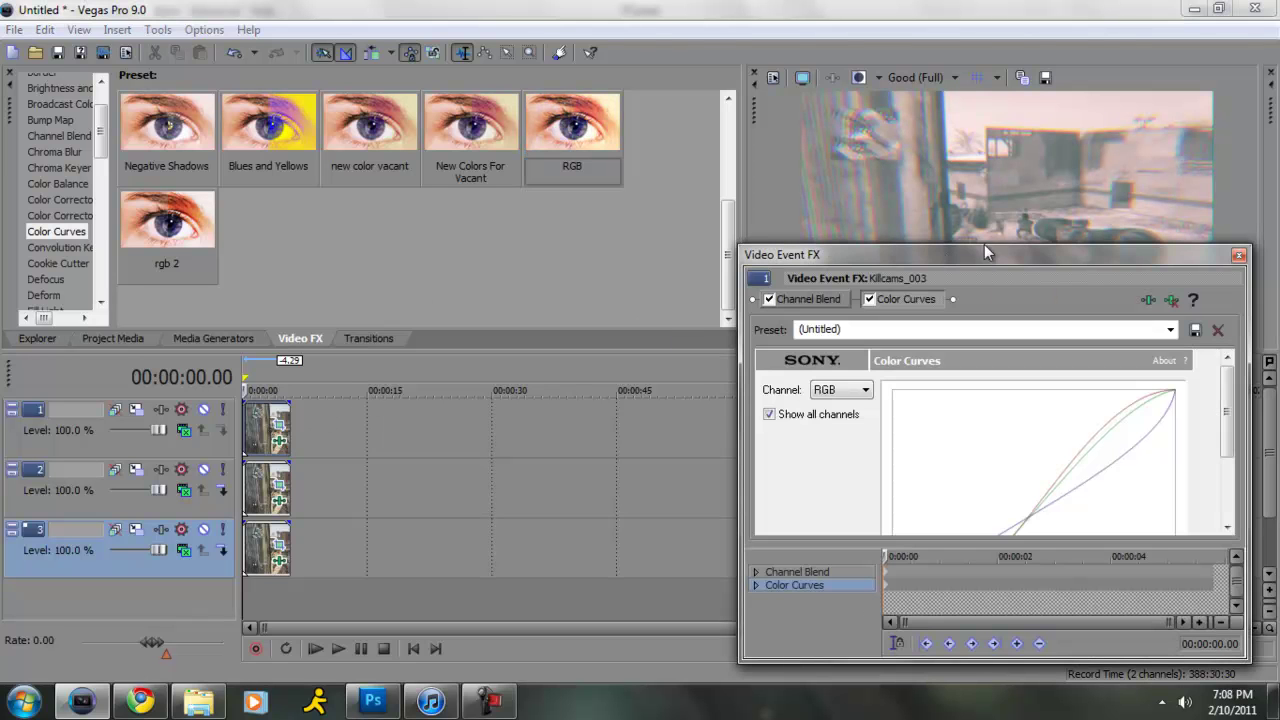
# Apply the RGB Color Curves preset to the track 2 and track 3 clips.
pyautogui.moveTo(572, 125); pyautogui.dragTo(268, 492)
pyautogui.moveTo(555, 151); pyautogui.dragTo(251, 533)
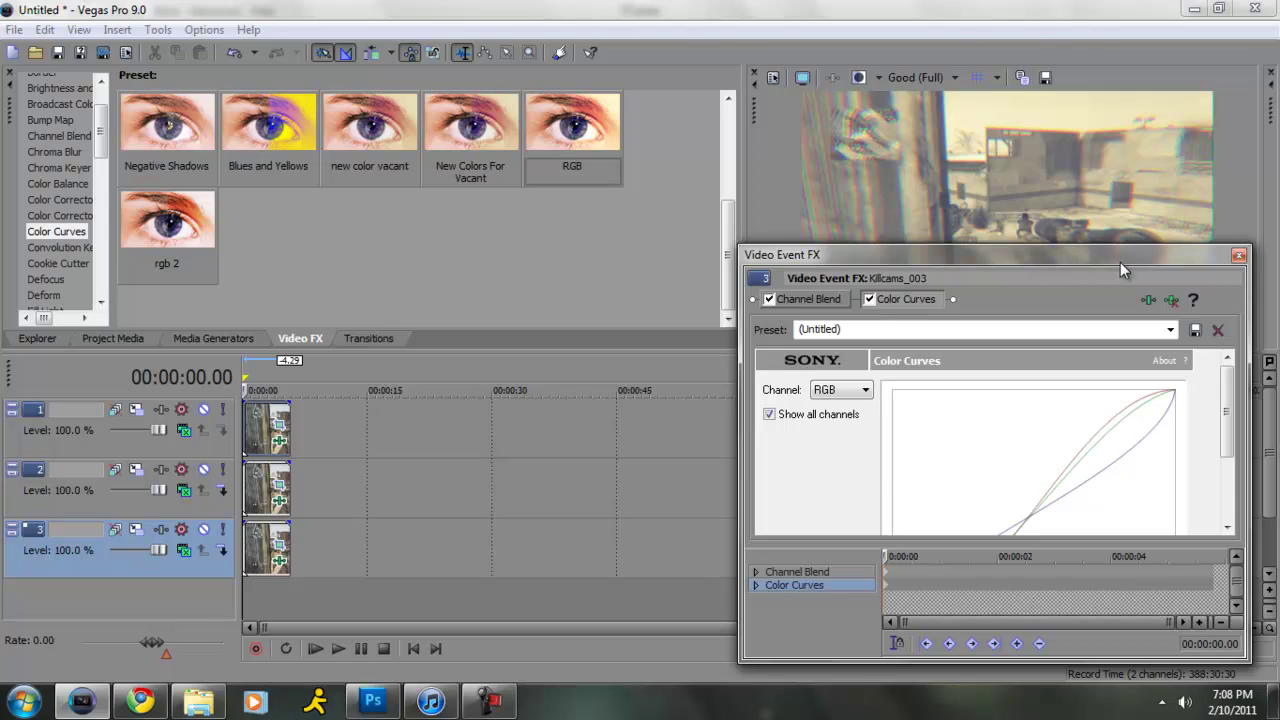
pyautogui.moveTo(1004, 257); pyautogui.dragTo(595, 203)
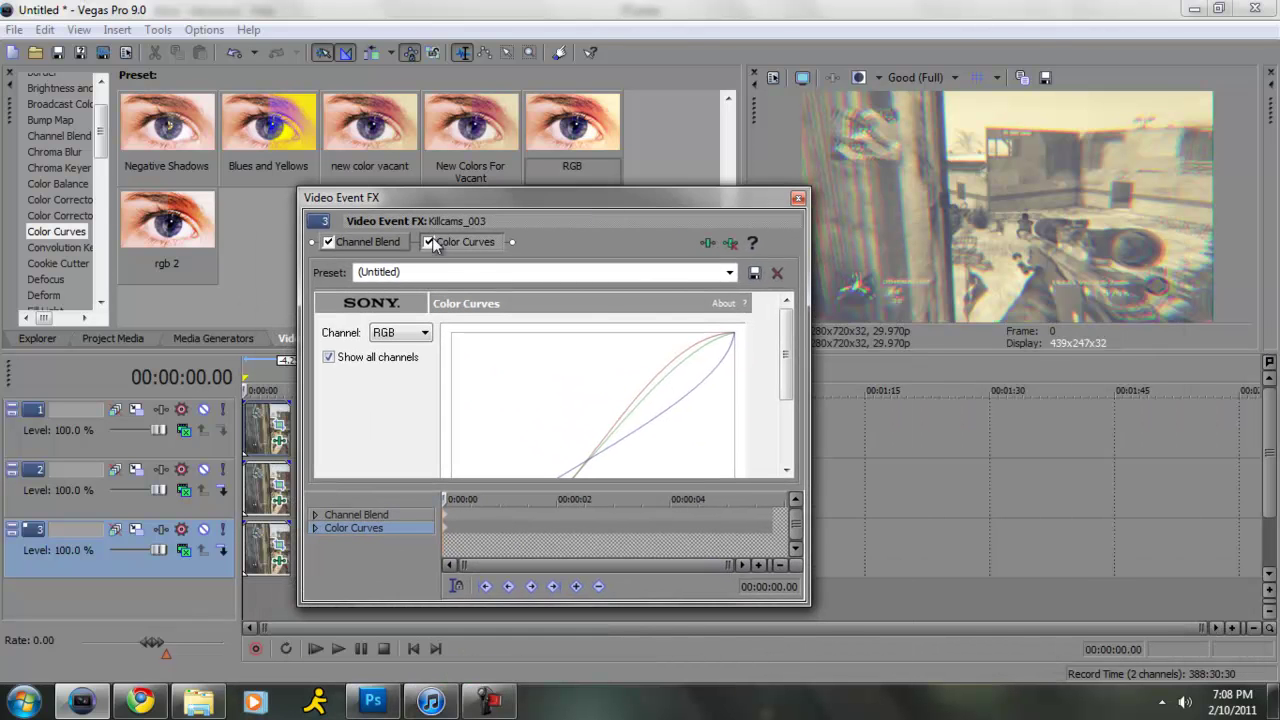
# Steepen the lower end of the blue channel curve and nudge a curve handle.
pyautogui.moveTo(786, 354); pyautogui.dragTo(785, 400)
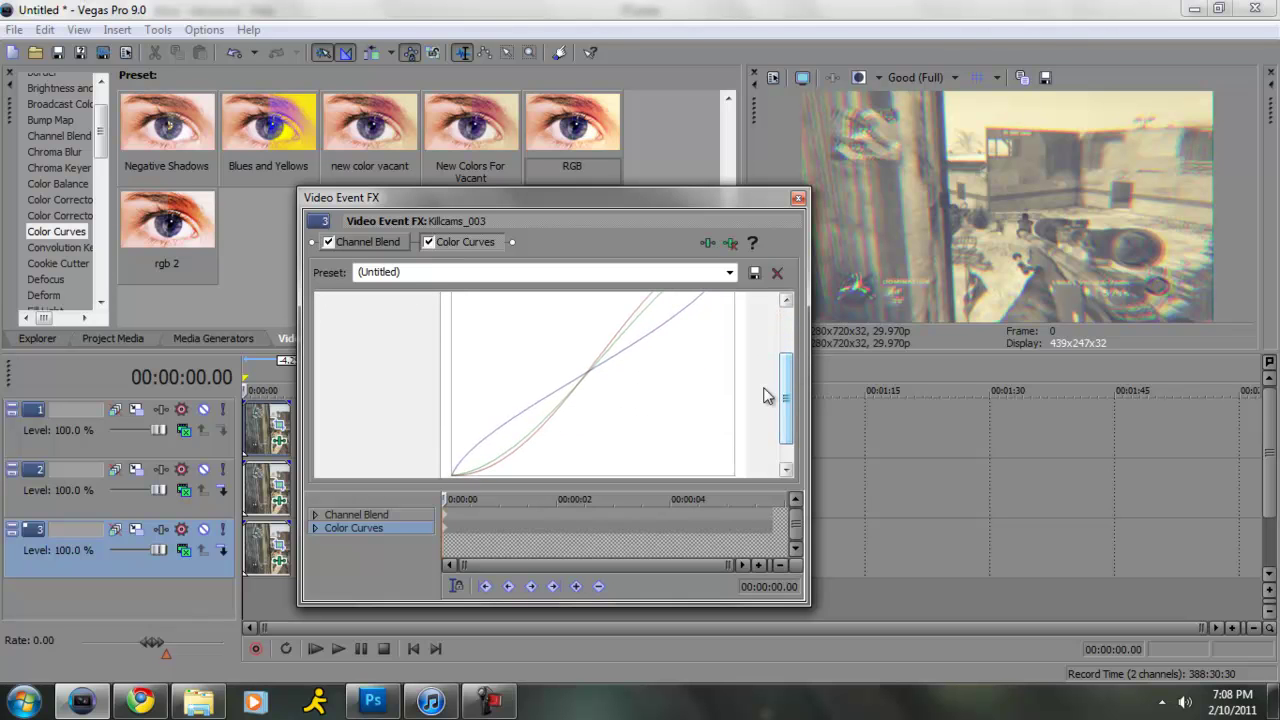
pyautogui.click(527, 416)
pyautogui.moveTo(466, 463); pyautogui.dragTo(472, 407)
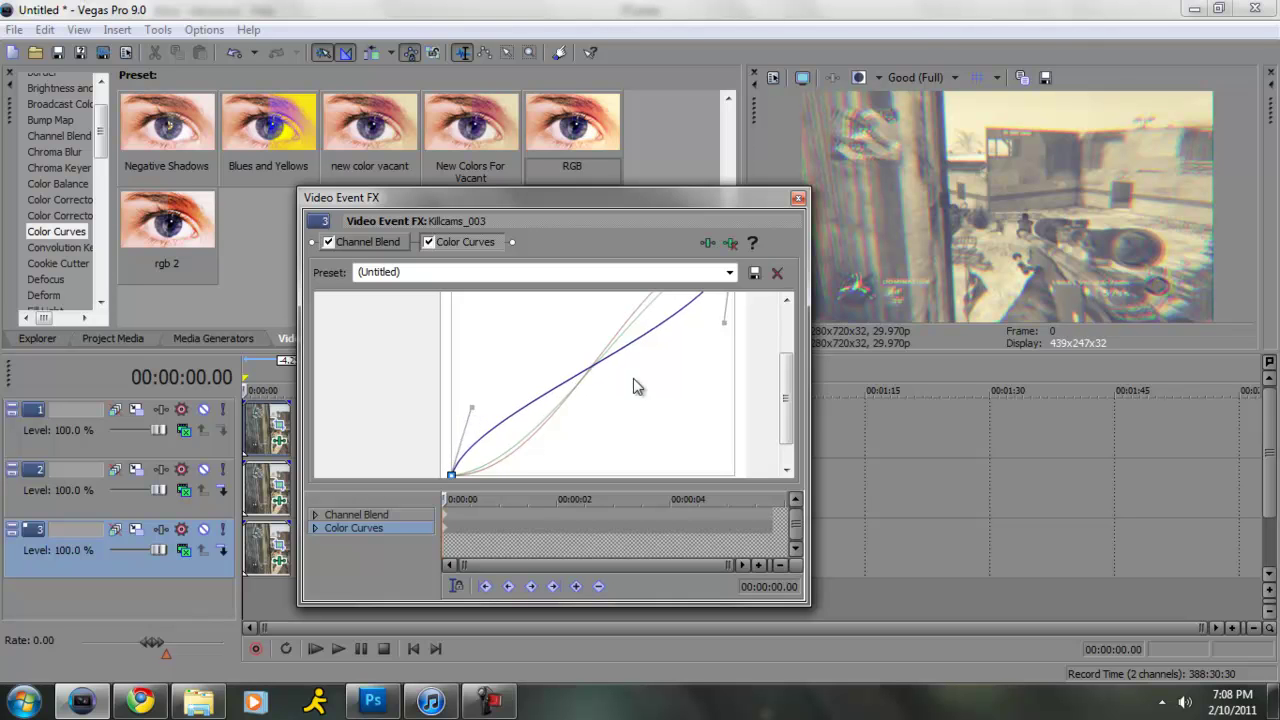
pyautogui.scroll(2, 793, 377)
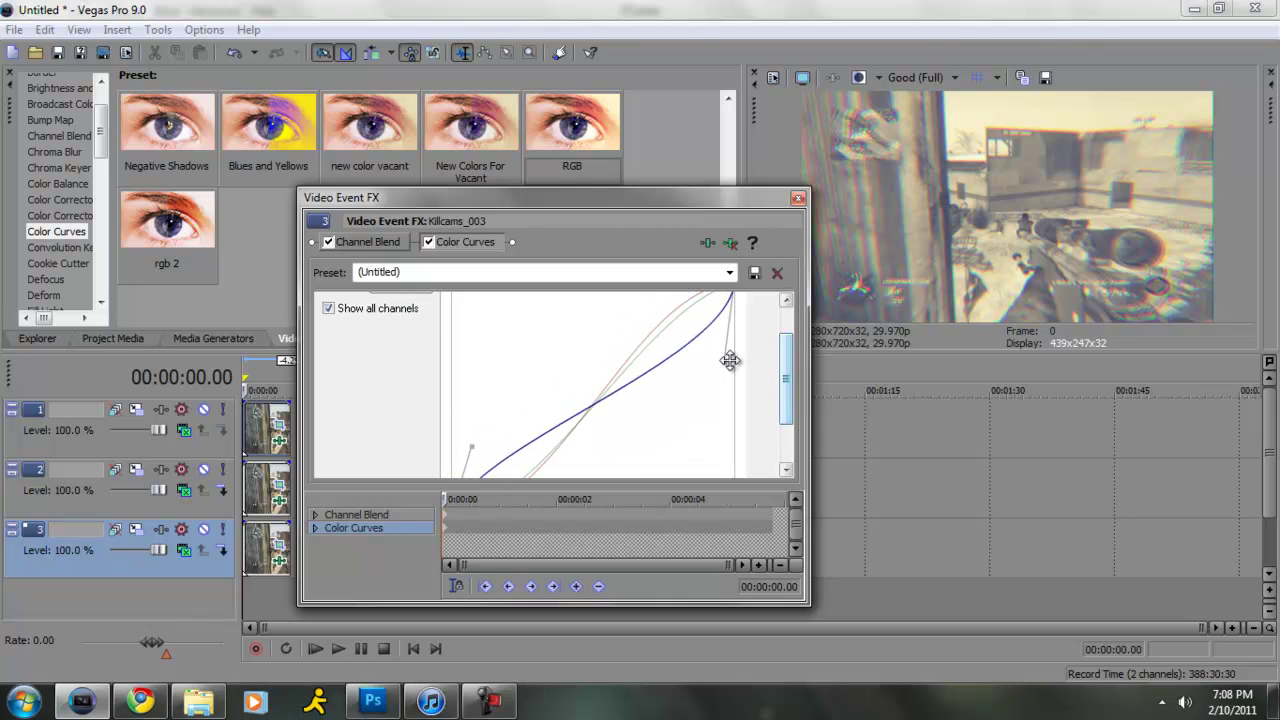
pyautogui.moveTo(729, 360); pyautogui.dragTo(787, 337)
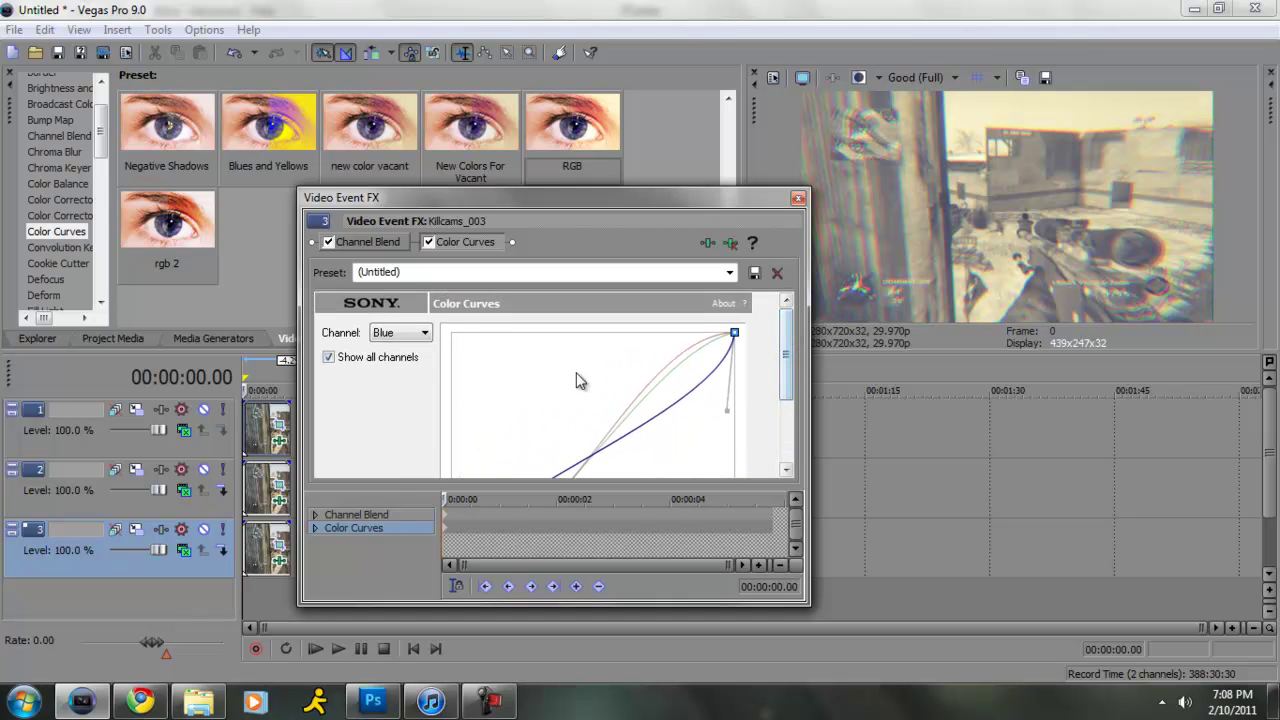
# Bend the Red channel curve into an S-shape.
pyautogui.click(430, 333)
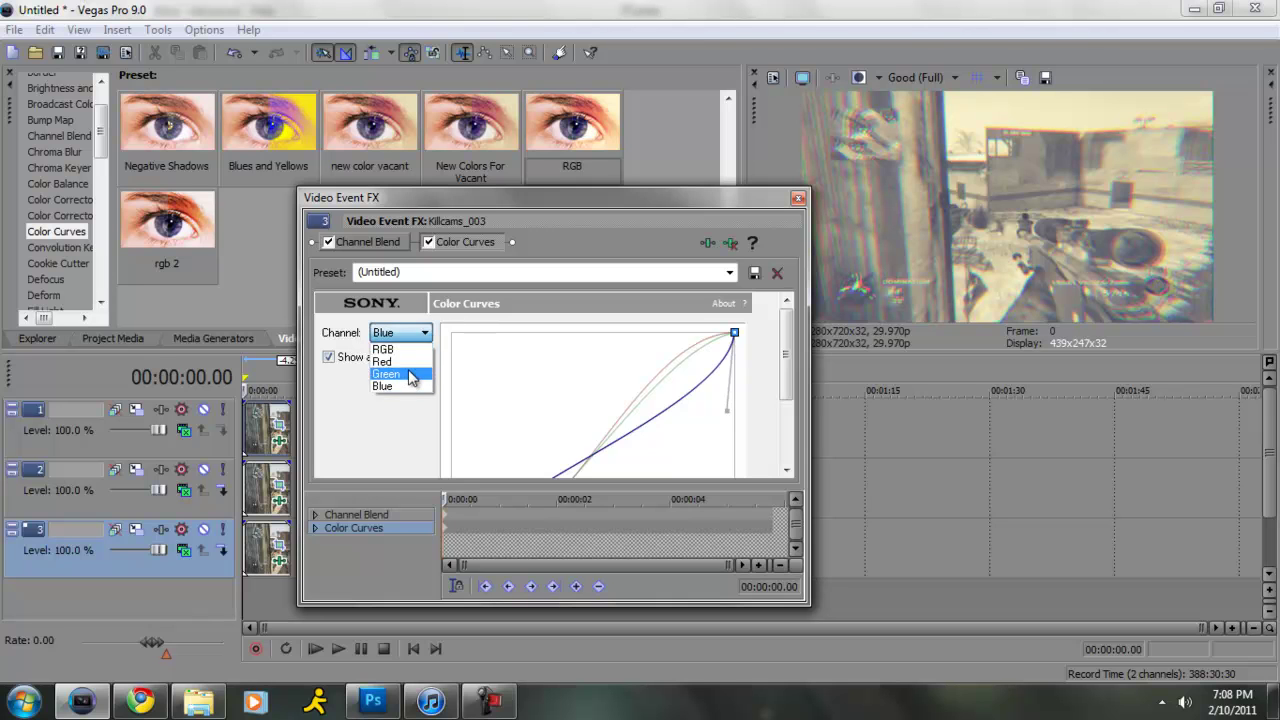
pyautogui.click(412, 359)
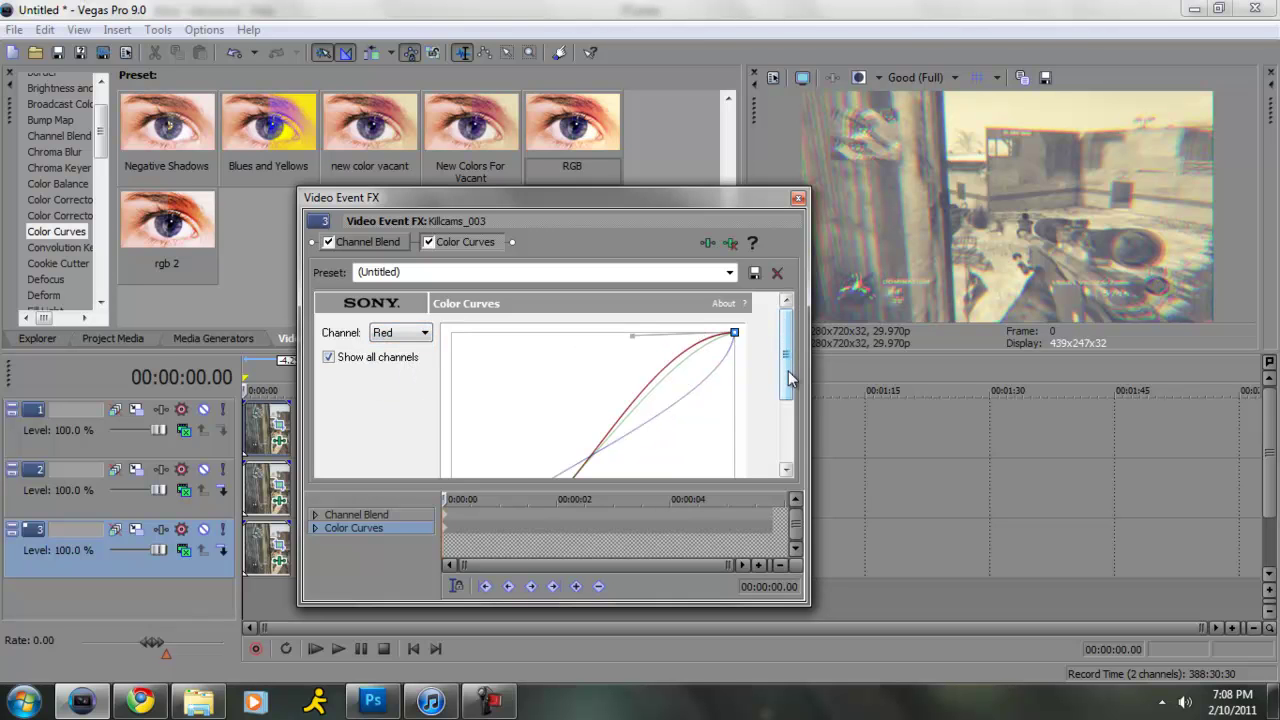
pyautogui.moveTo(788, 378); pyautogui.dragTo(787, 432)
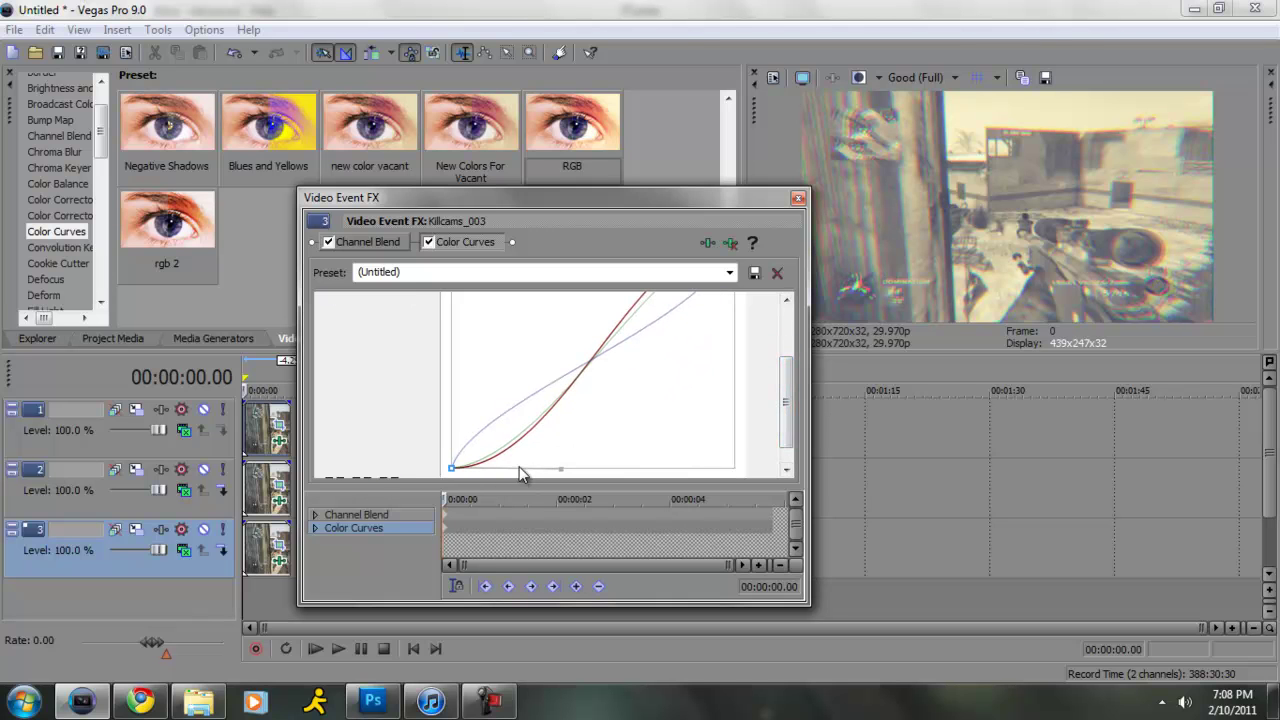
pyautogui.moveTo(786, 410); pyautogui.dragTo(788, 360)
# Bend the Green channel curve into an S-shape and enlarge the effect window.
pyautogui.click(397, 340)
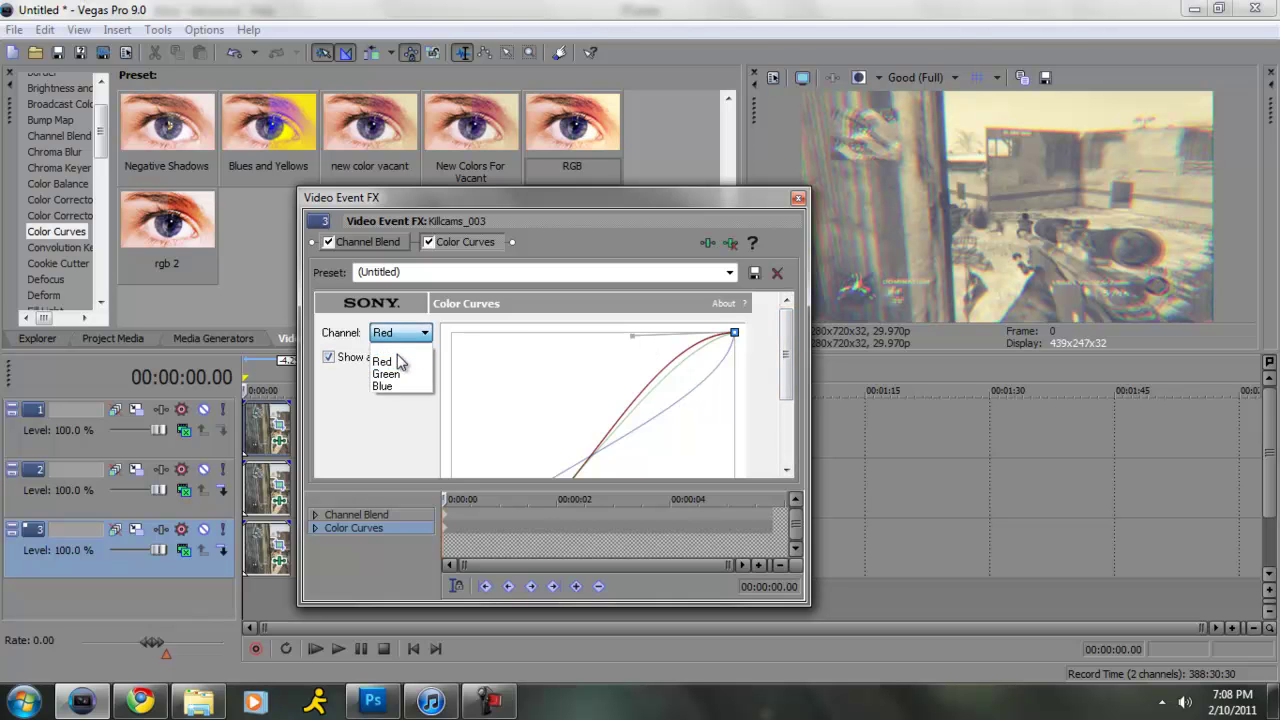
pyautogui.click(400, 362)
pyautogui.moveTo(786, 355); pyautogui.dragTo(788, 394)
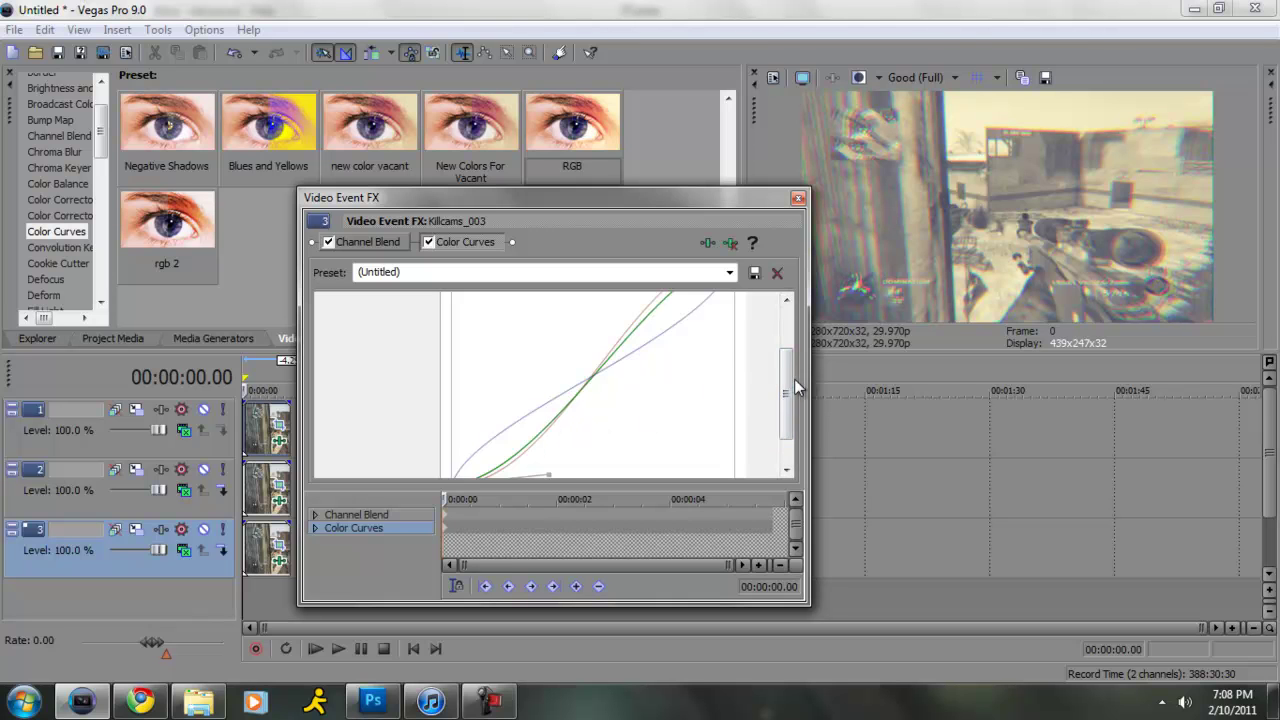
pyautogui.moveTo(795, 380)
pyautogui.mouseDown()
pyautogui.moveTo(794, 338)
pyautogui.moveTo(793, 361)
pyautogui.mouseUp()
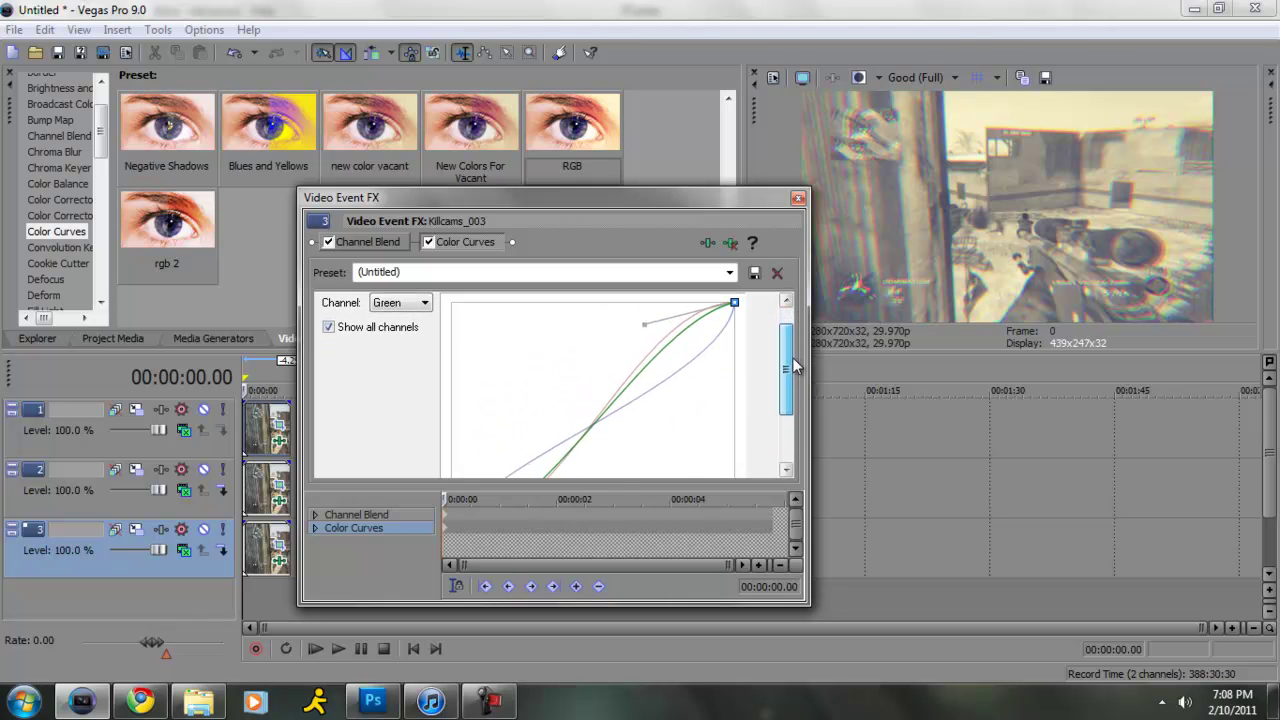
pyautogui.moveTo(809, 189); pyautogui.dragTo(1052, 66)
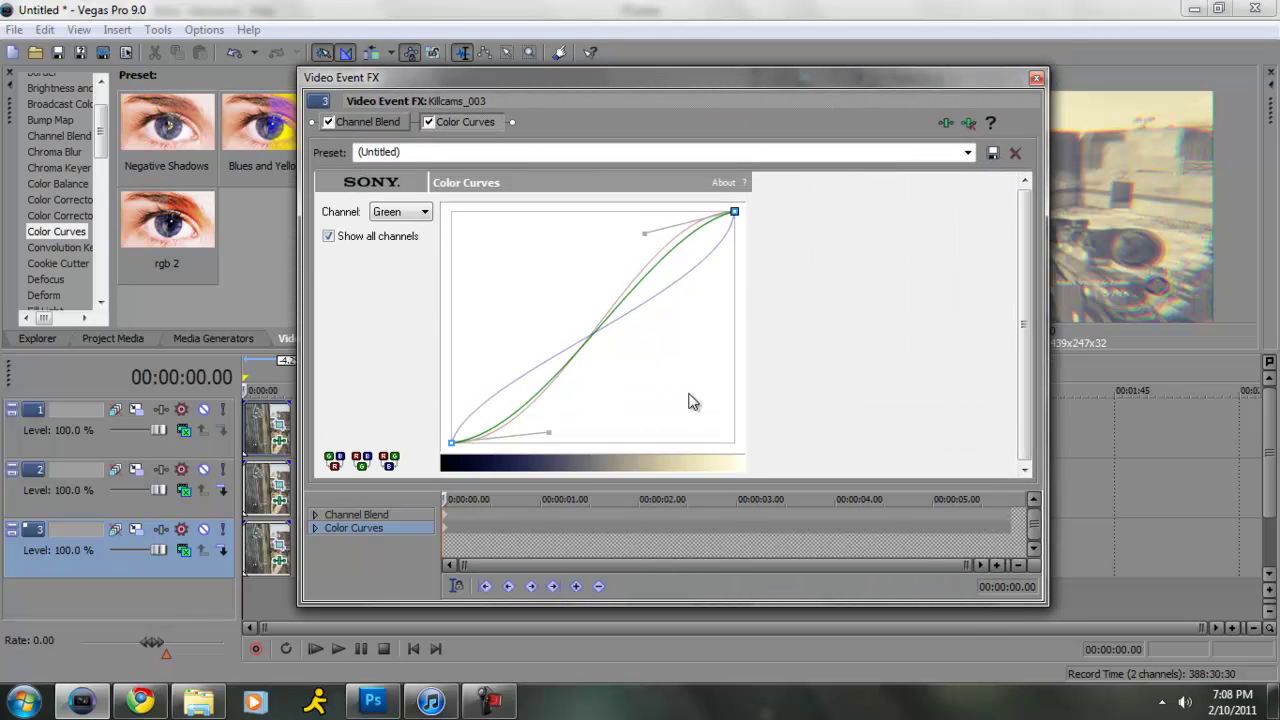
# Apply the rgb 2 Color Curves preset to track 1's clip, keeping the combined RGB channel.
pyautogui.click(1036, 80)
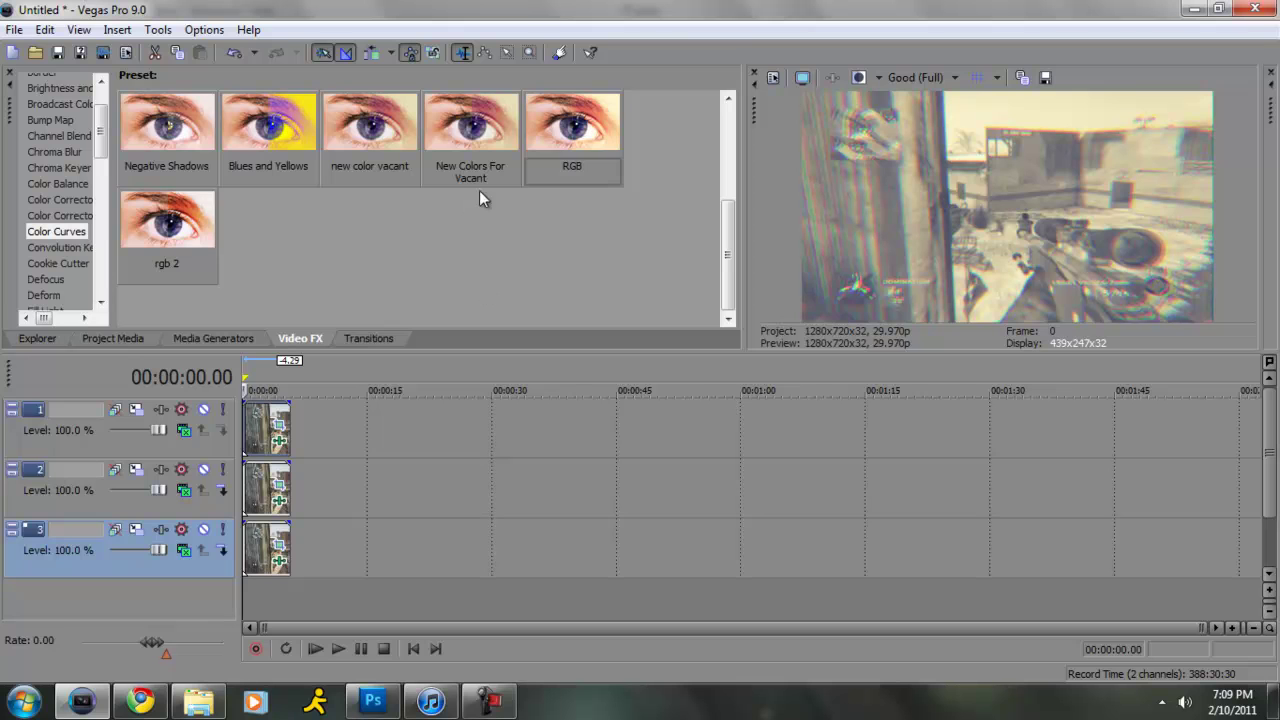
pyautogui.moveTo(134, 245); pyautogui.dragTo(252, 440)
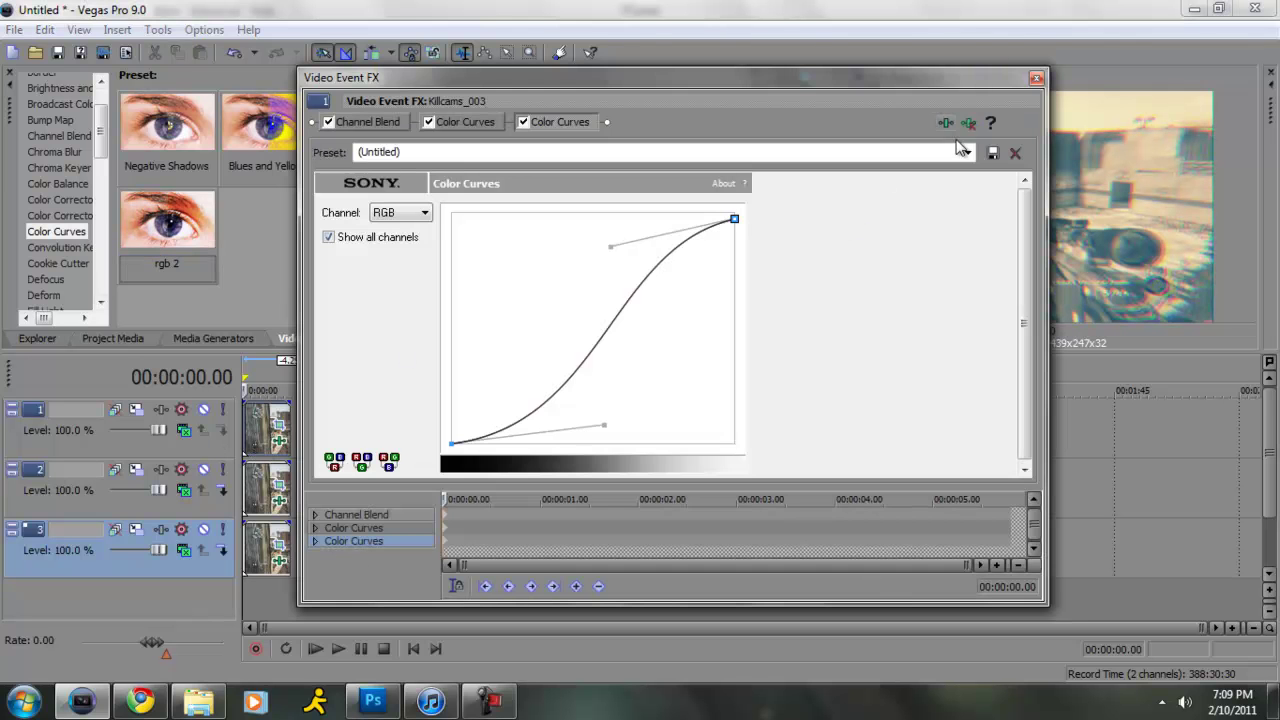
pyautogui.click(425, 212)
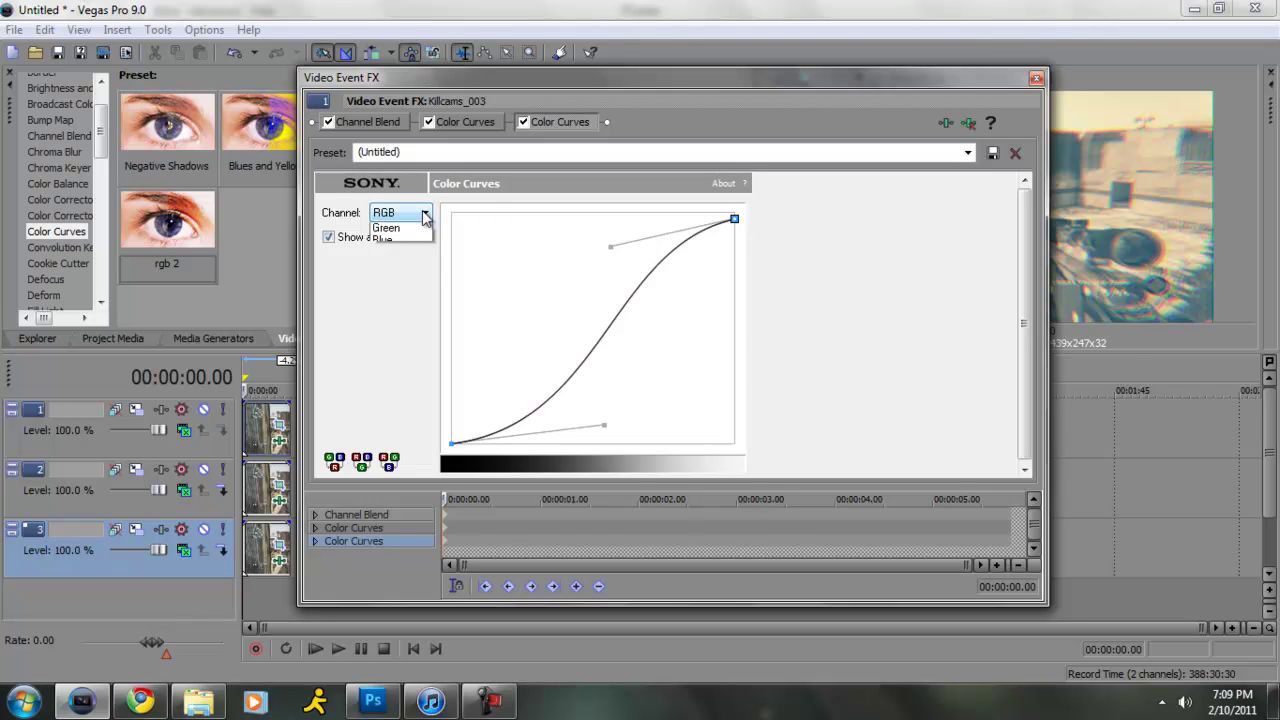
pyautogui.click(425, 212)
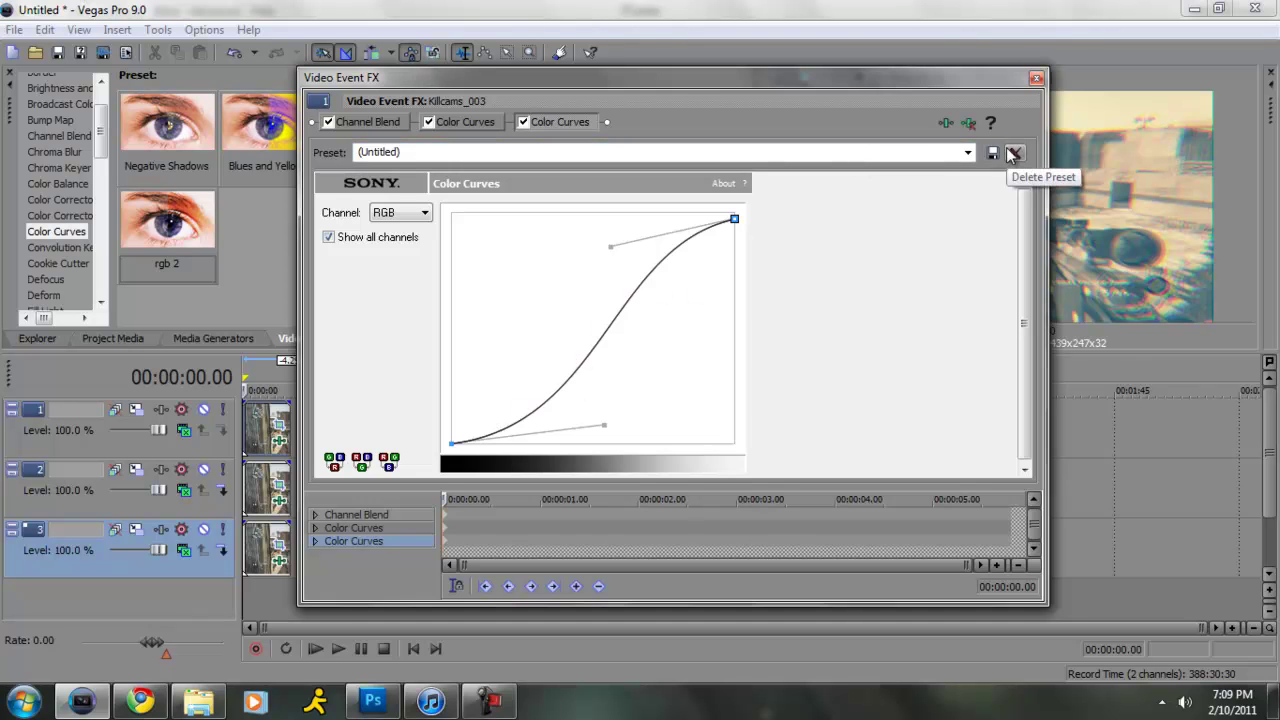
pyautogui.click(1036, 80)
# Apply the rgb 2 preset to the track 2 and track 3 clips as well.
pyautogui.moveTo(170, 235); pyautogui.dragTo(247, 505)
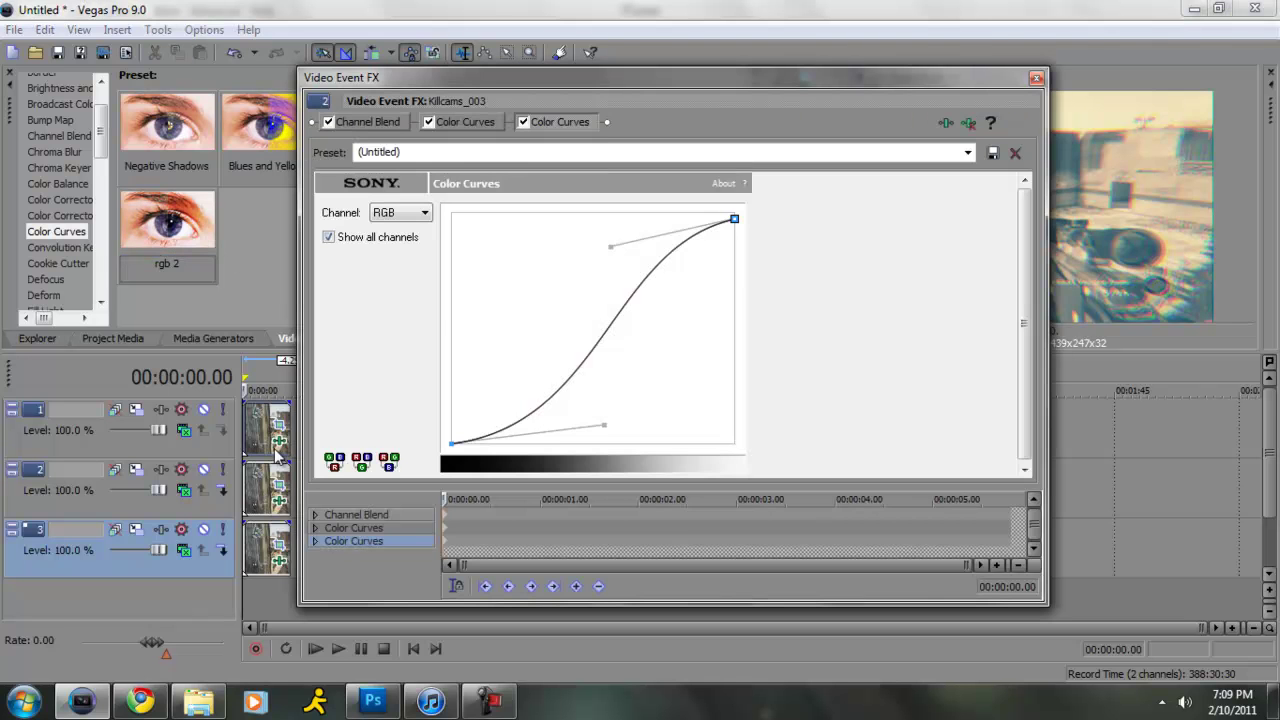
pyautogui.click(1036, 80)
pyautogui.moveTo(175, 230); pyautogui.dragTo(259, 545)
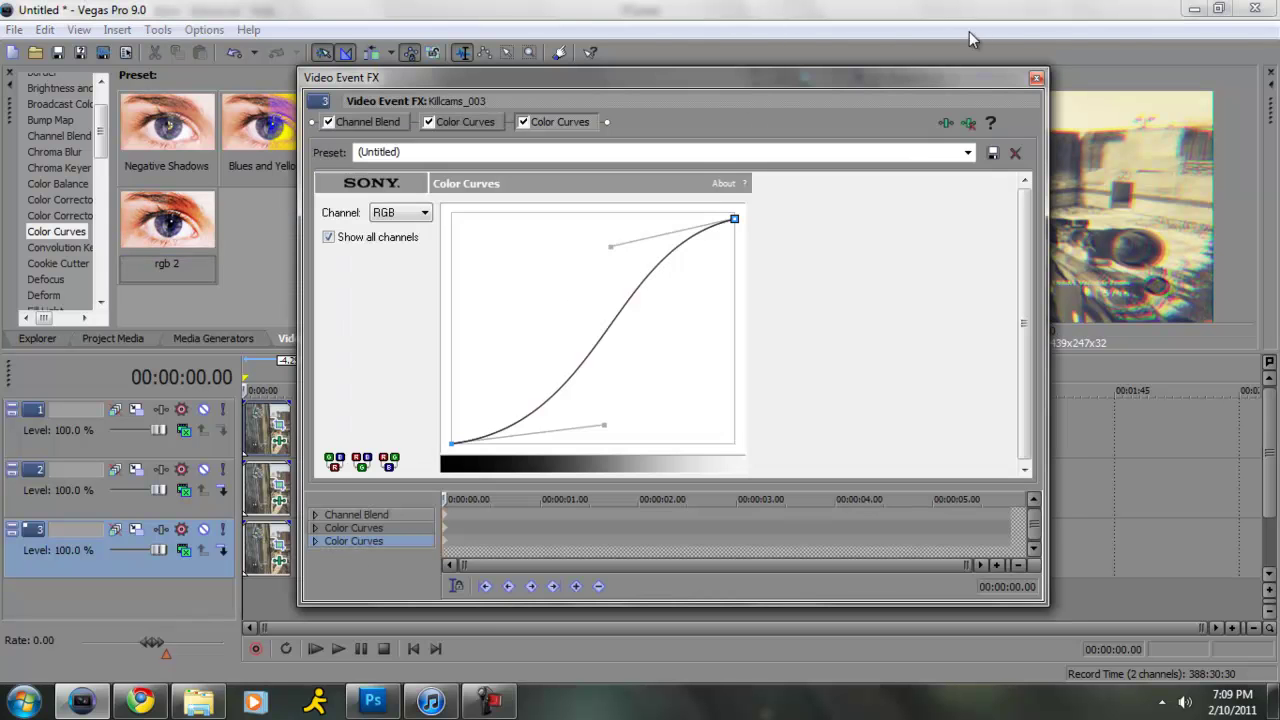
pyautogui.click(1036, 79)
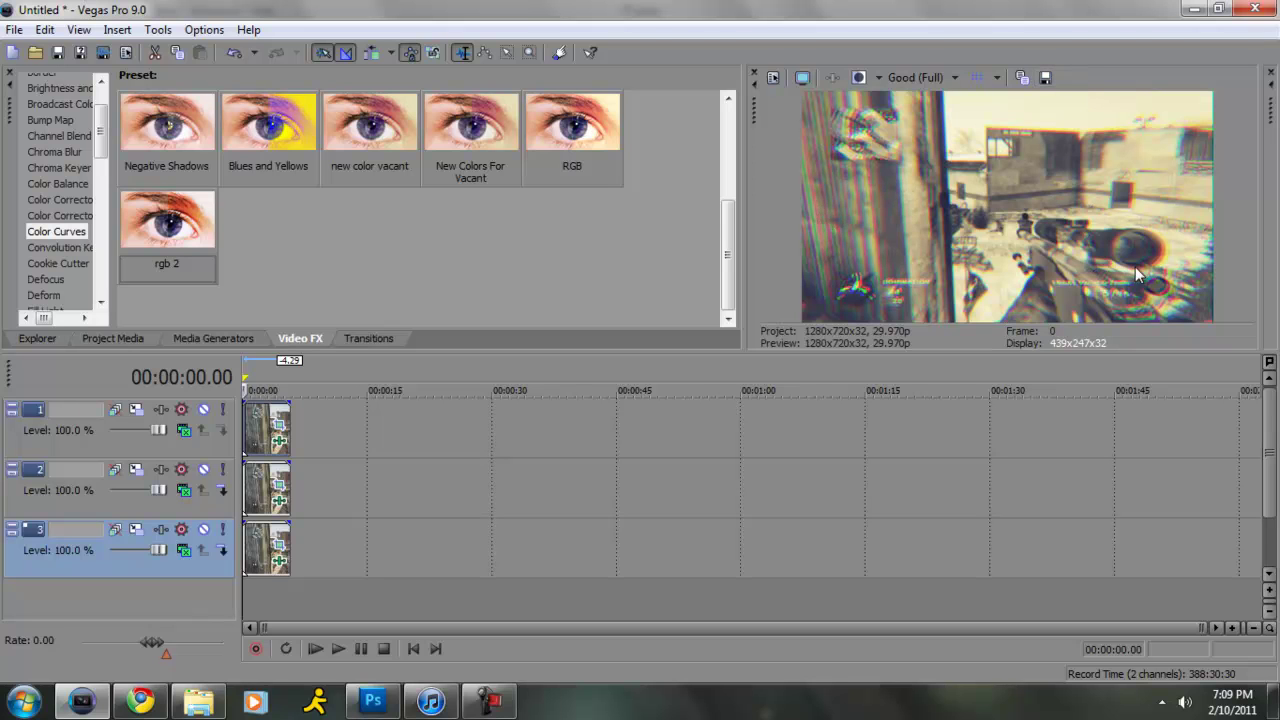
# Drop the Soft Contrast RGB preset onto the track 1 and track 2 clips.
pyautogui.click(102, 160)
pyautogui.moveTo(105, 205); pyautogui.dragTo(105, 285)
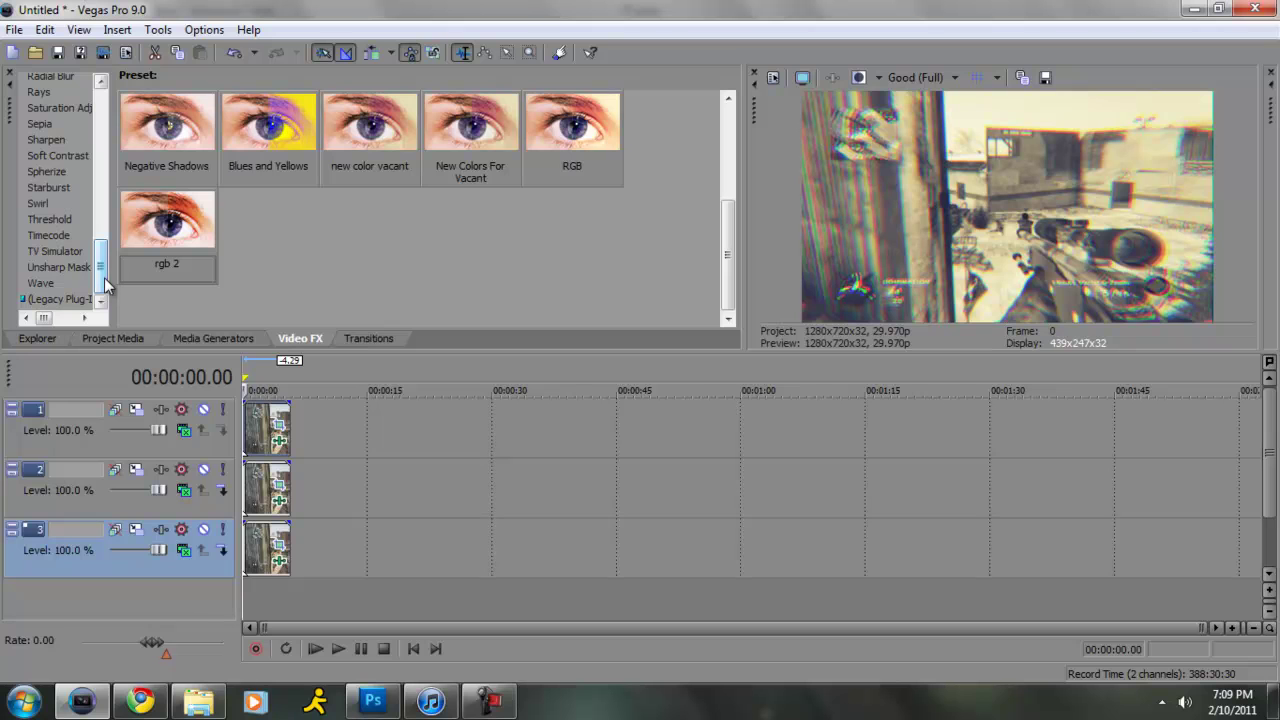
pyautogui.click(83, 155)
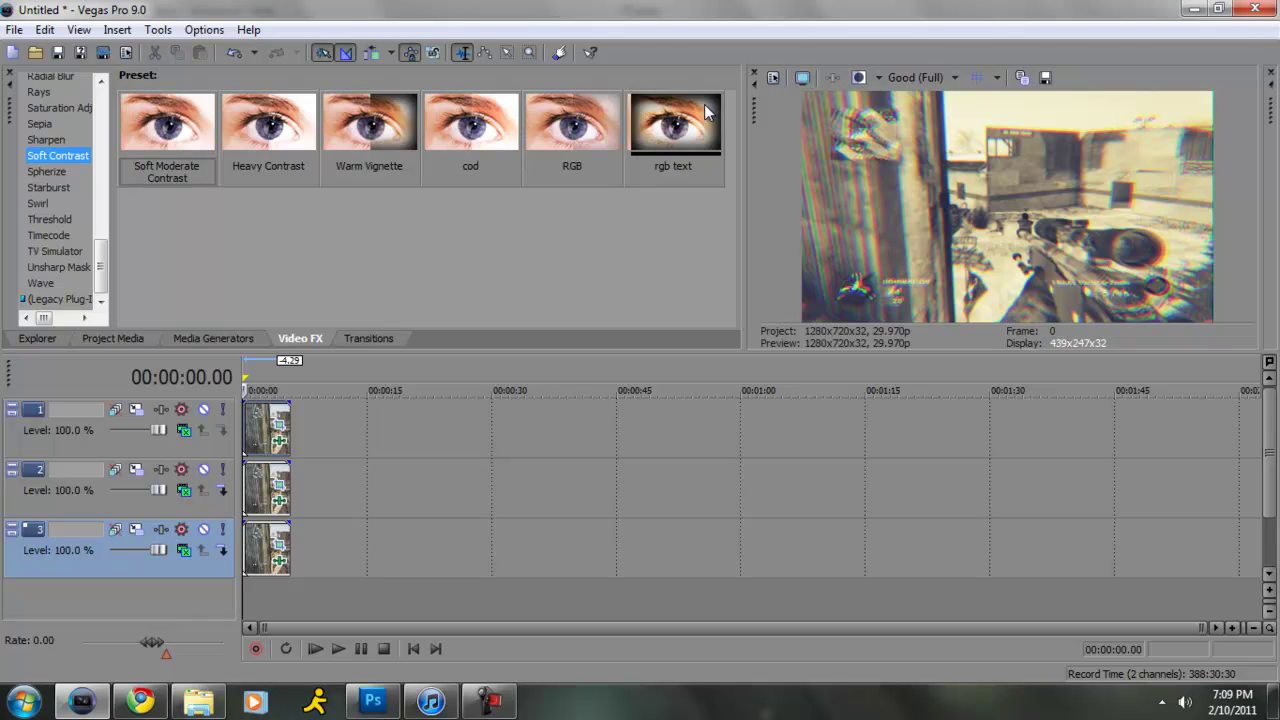
pyautogui.moveTo(569, 144); pyautogui.dragTo(258, 432)
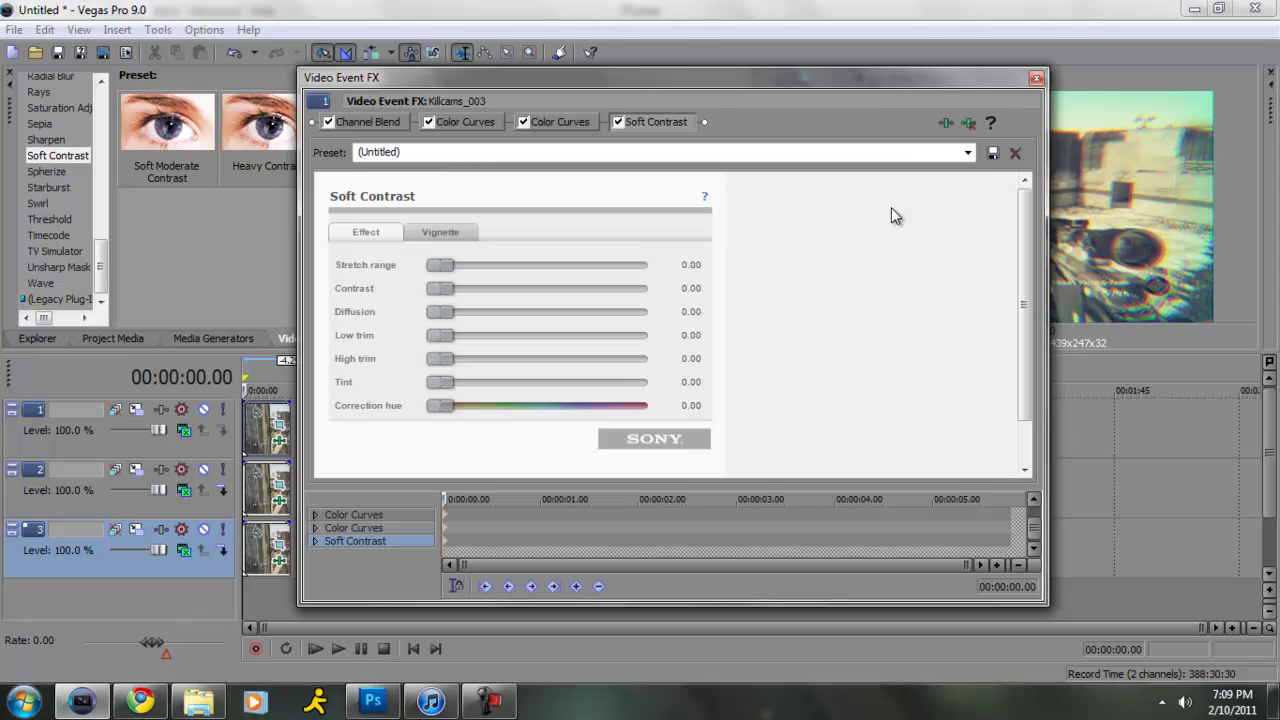
pyautogui.click(1036, 78)
pyautogui.moveTo(572, 130); pyautogui.dragTo(278, 478)
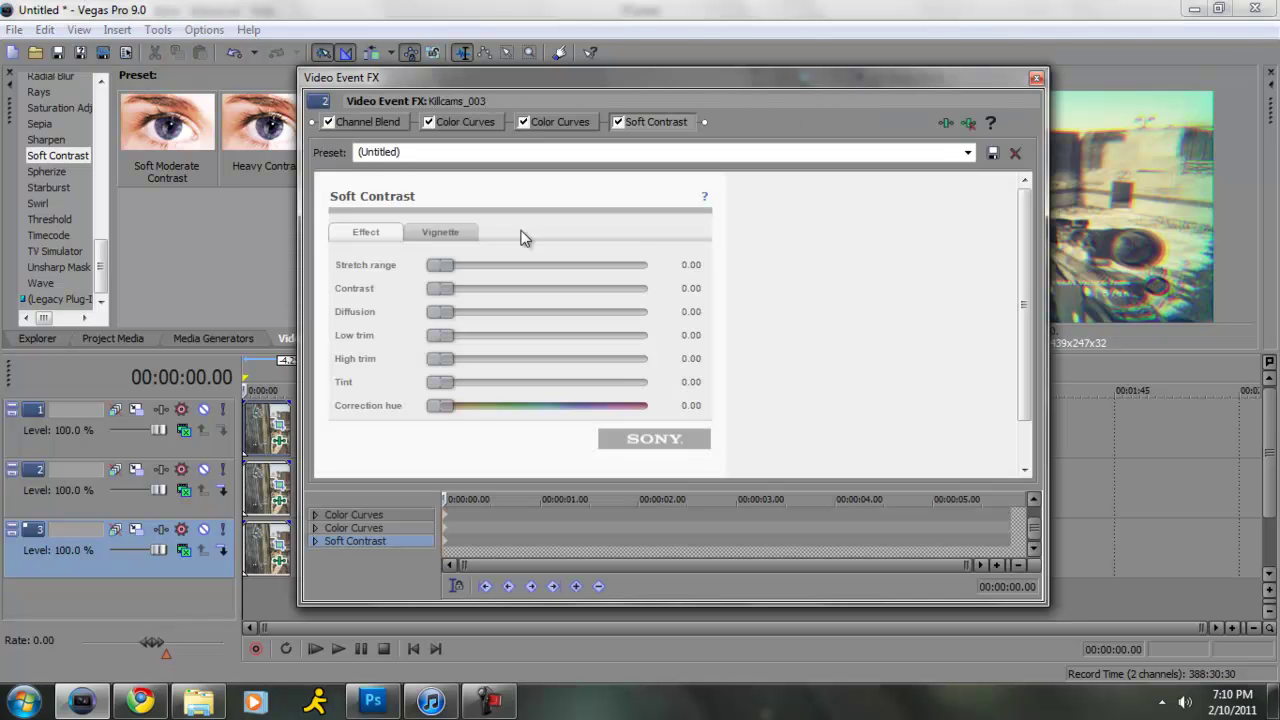
pyautogui.click(1036, 78)
# Apply the Soft Contrast RGB preset to track 3's clip and check its black rectangular vignette at 44.08 strength.
pyautogui.moveTo(572, 130); pyautogui.dragTo(284, 562)
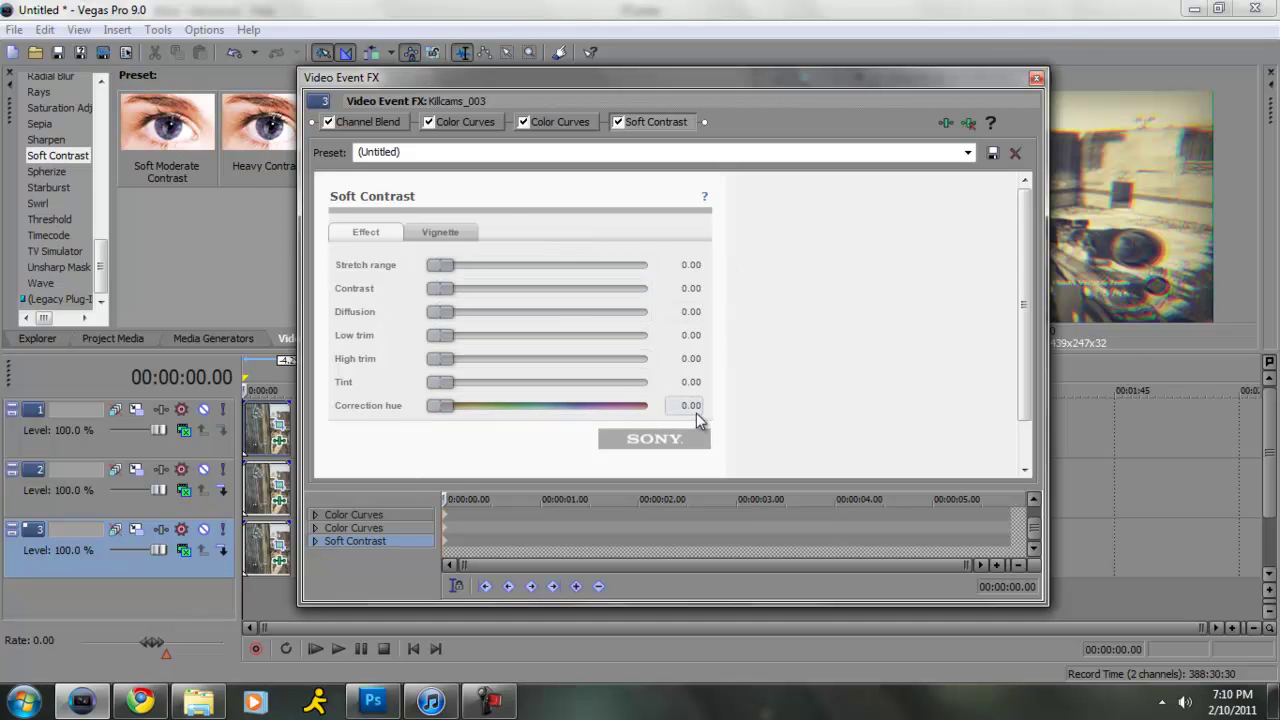
pyautogui.click(455, 232)
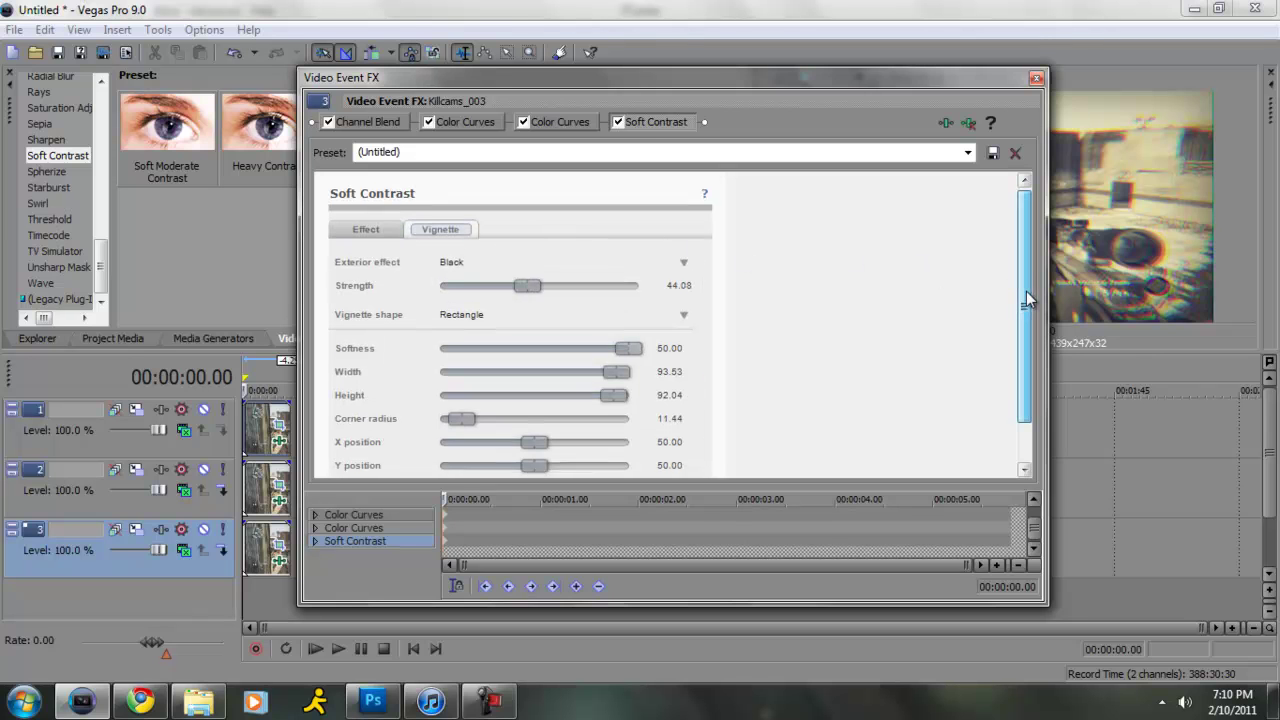
pyautogui.moveTo(1023, 324); pyautogui.dragTo(1016, 287)
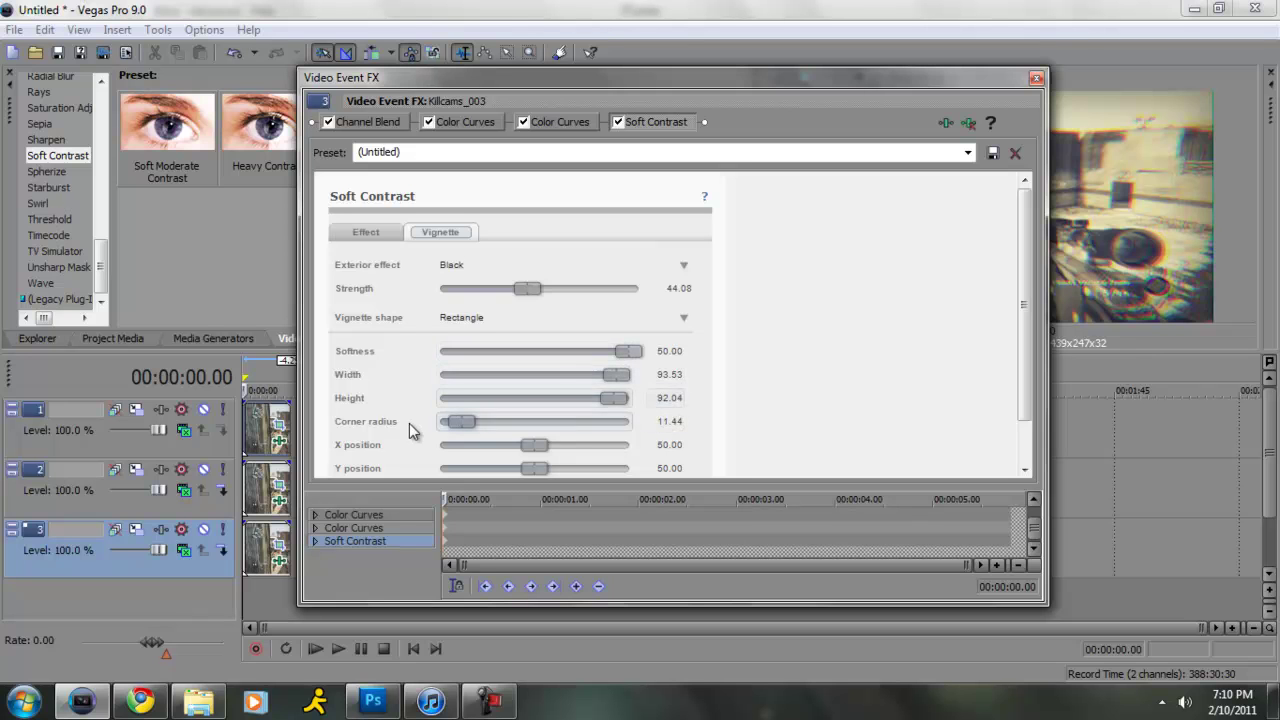
pyautogui.scroll(-1, 1033, 321)
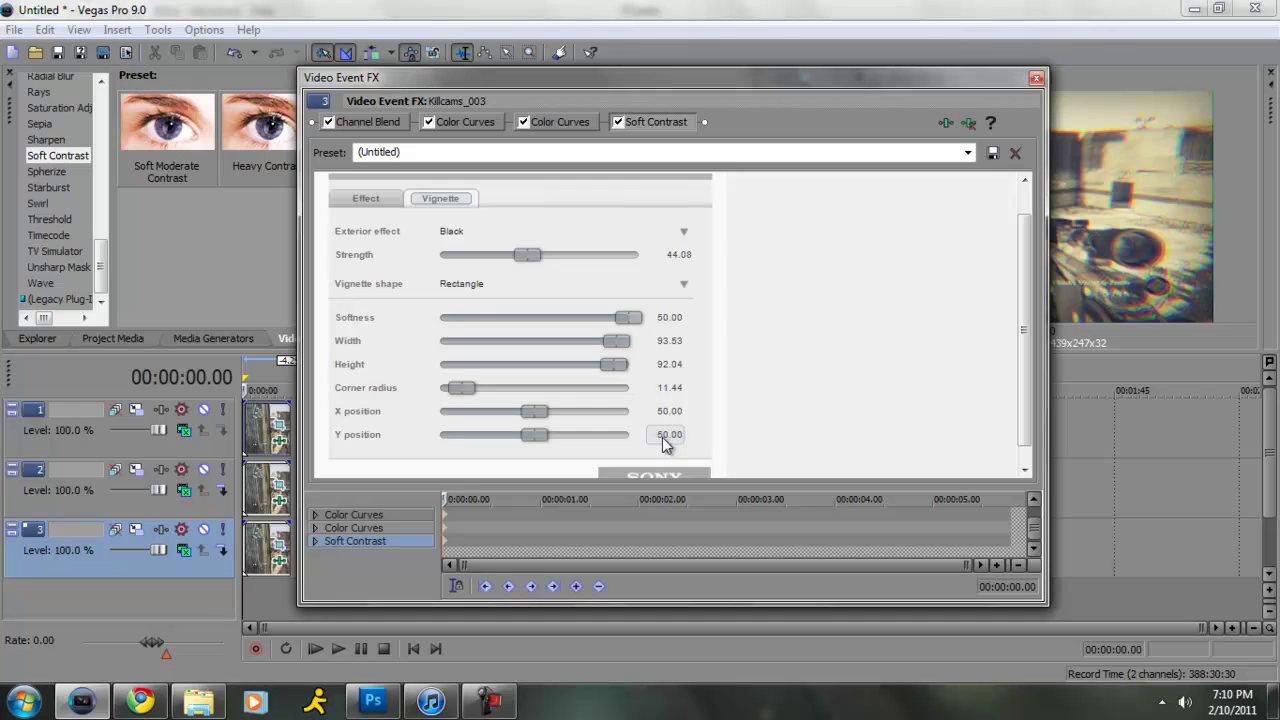
pyautogui.moveTo(1026, 336); pyautogui.dragTo(1026, 330)
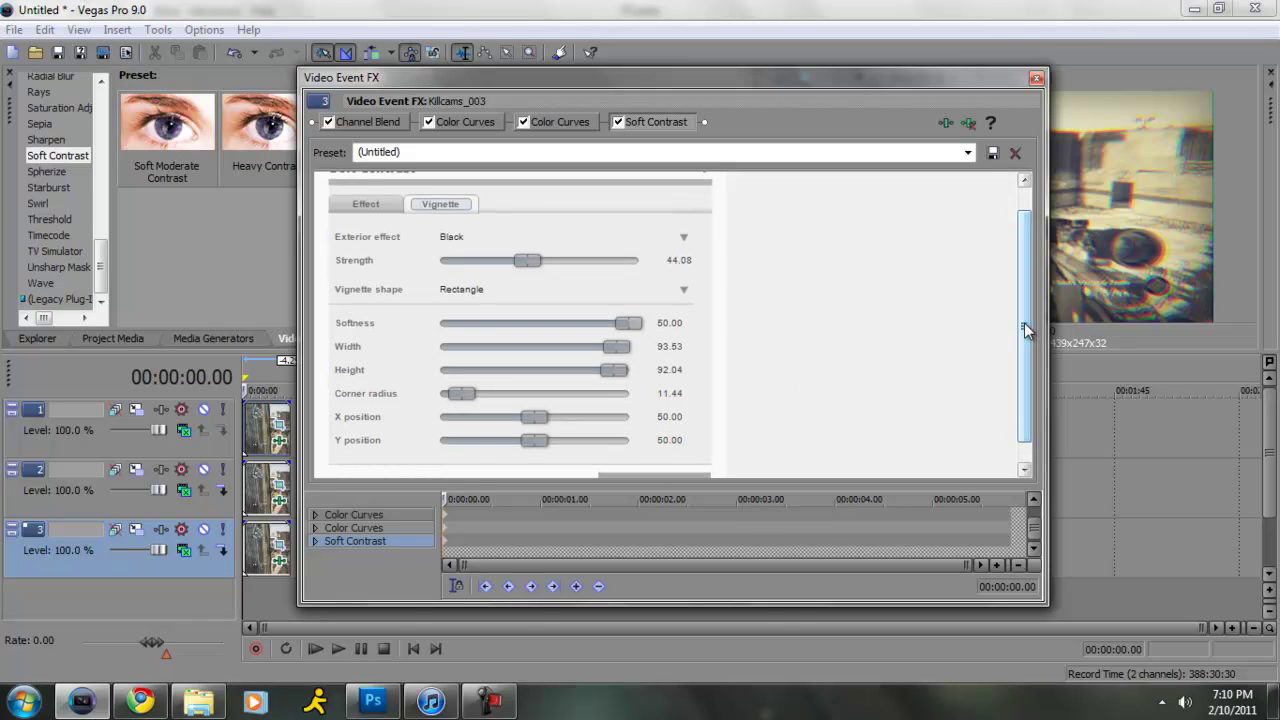
pyautogui.click(1037, 77)
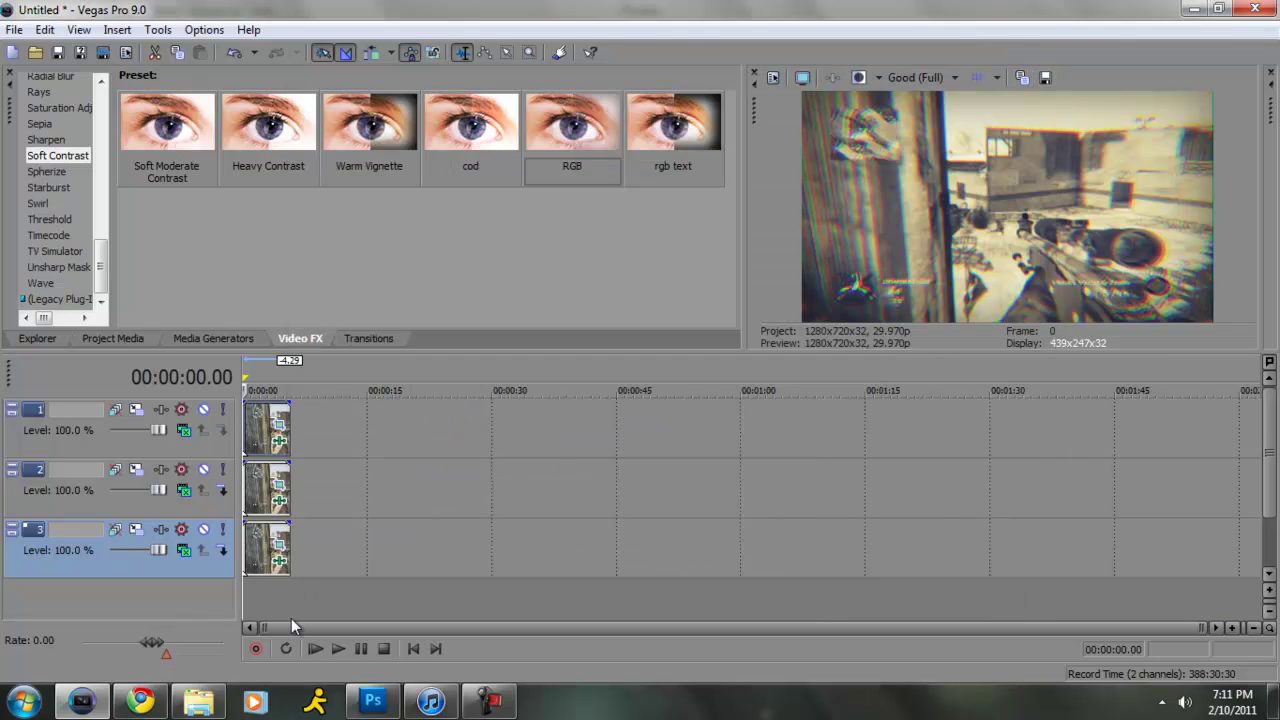
# Play the project briefly, then set the preview quality to Preview (Auto).
pyautogui.click(314, 650)
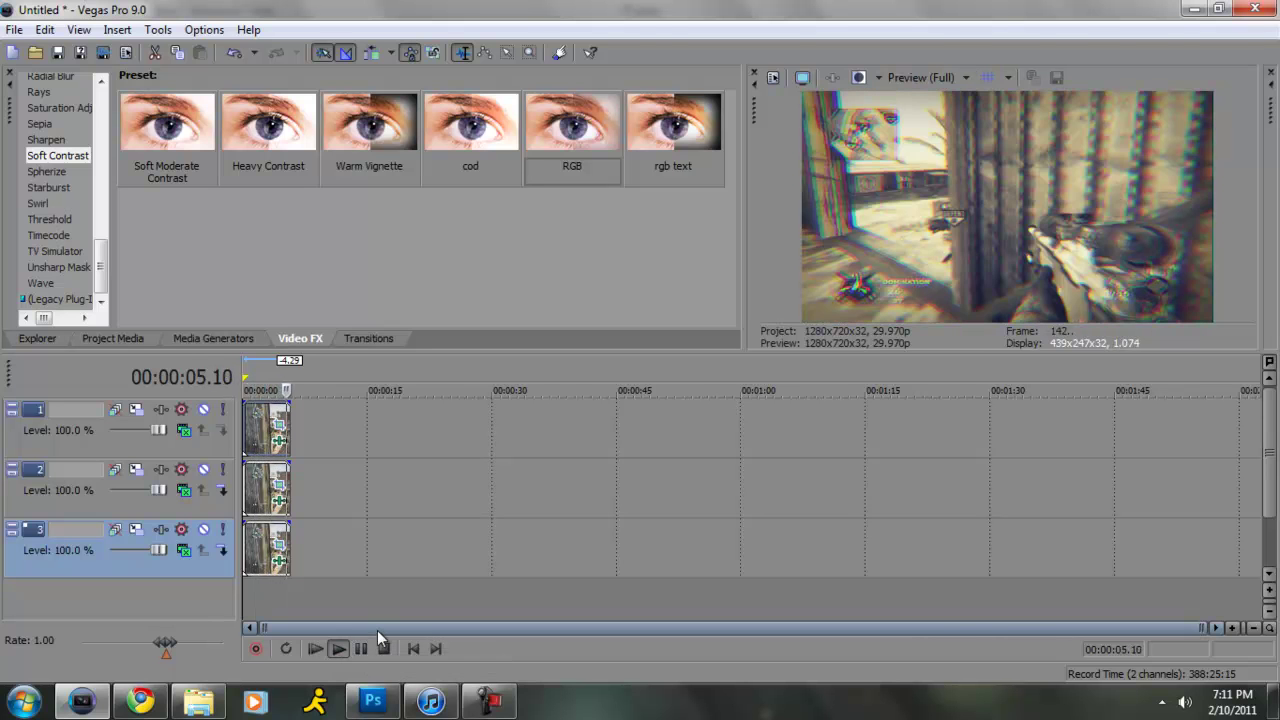
pyautogui.click(360, 648)
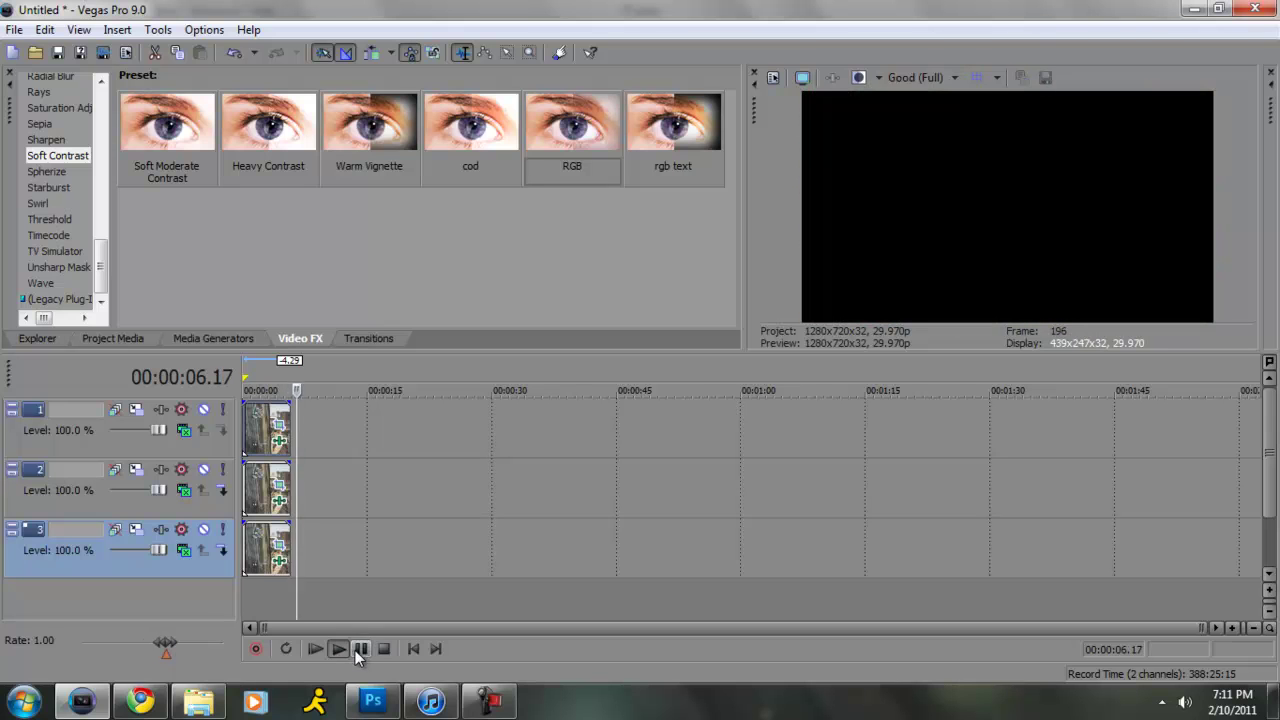
pyautogui.click(918, 80)
pyautogui.moveTo(917, 120)
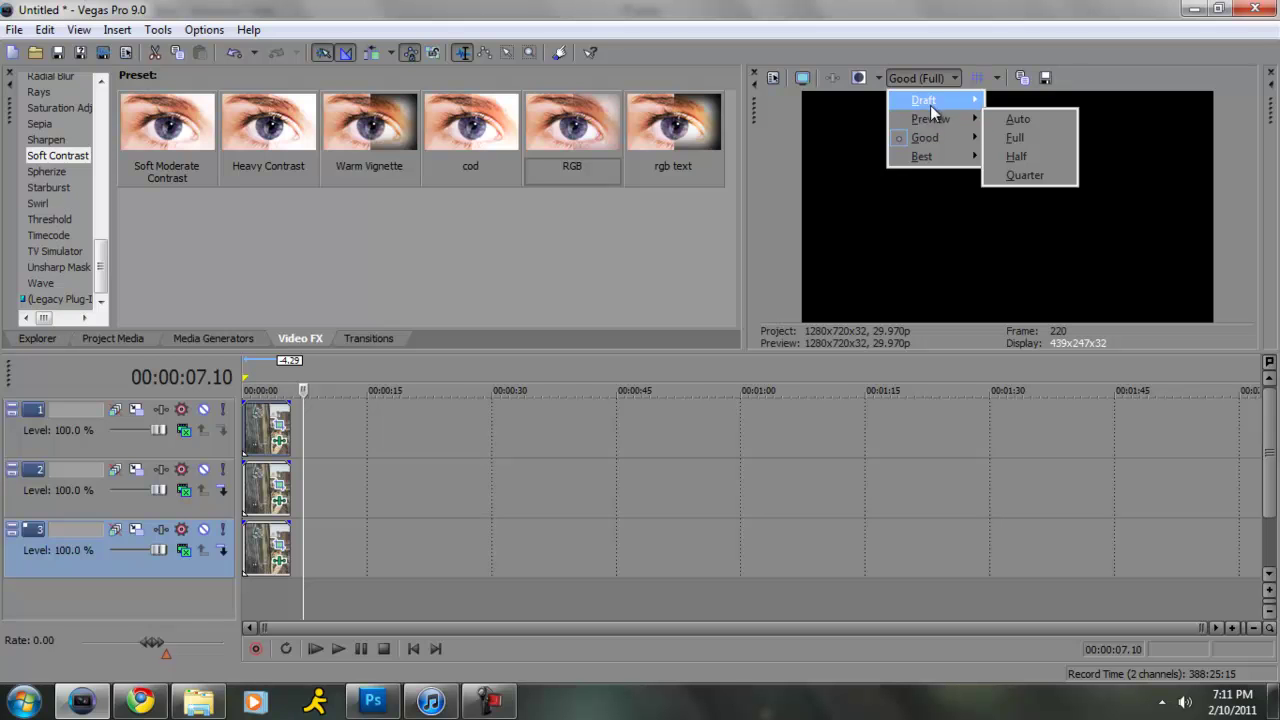
pyautogui.click(1000, 121)
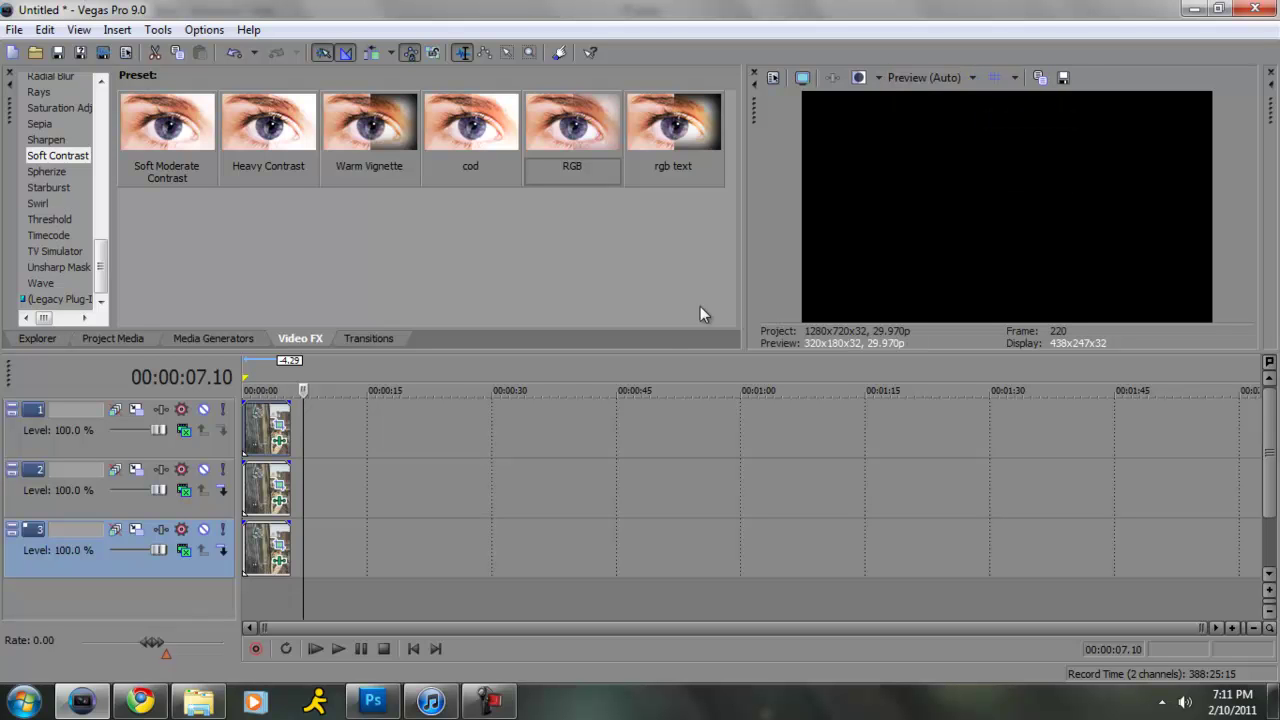
# Play the finished RGB-split clip through once more and return to the project start.
pyautogui.click(316, 648)
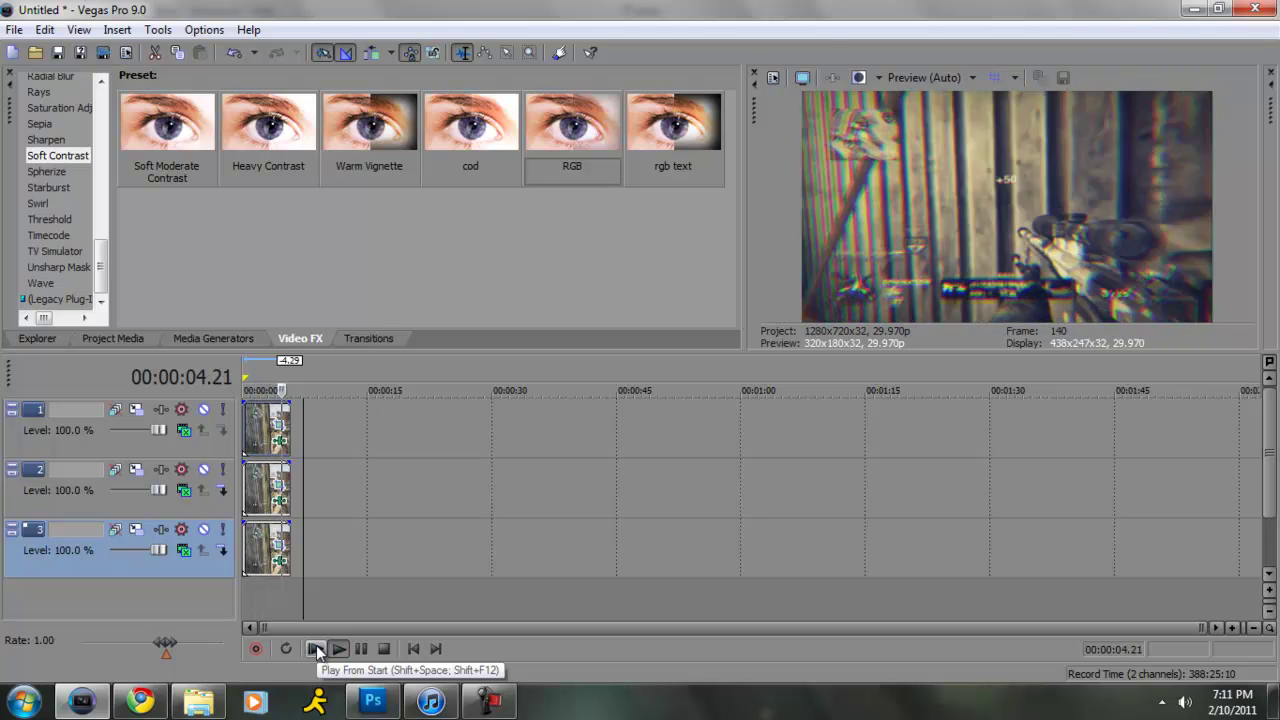
pyautogui.click(366, 648)
pyautogui.click(413, 648)
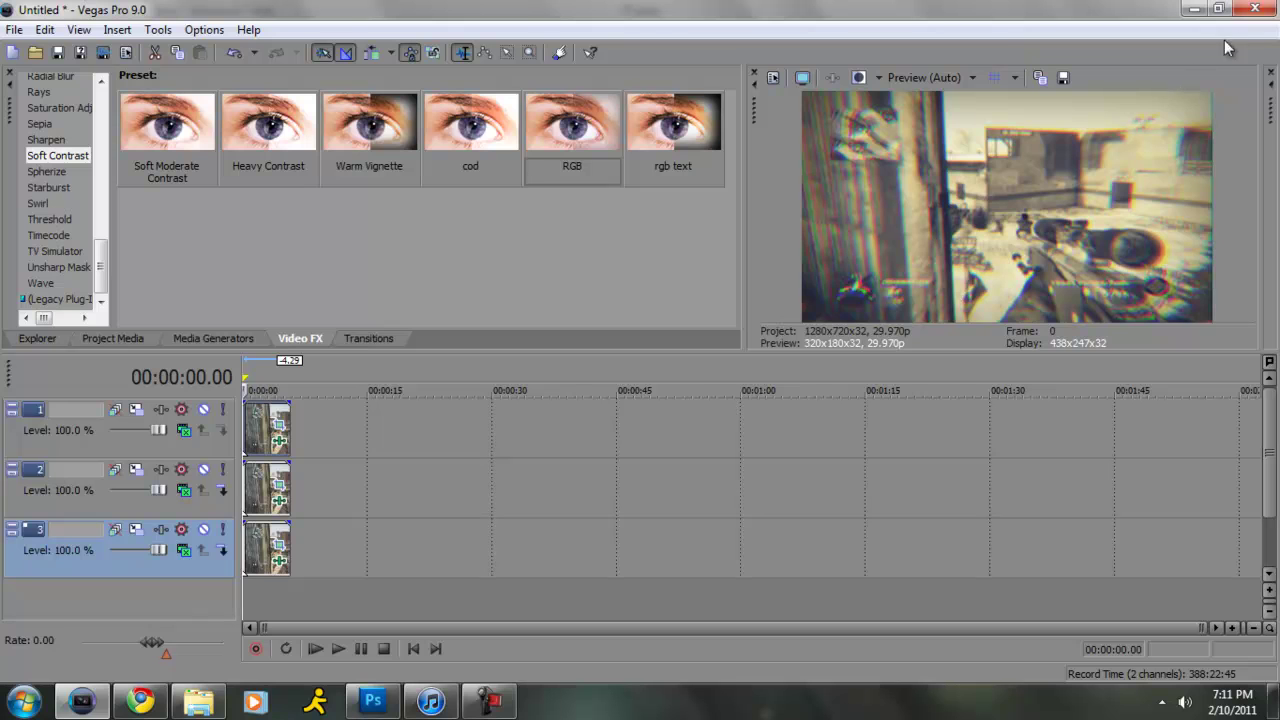
pyautogui.click(490, 700)
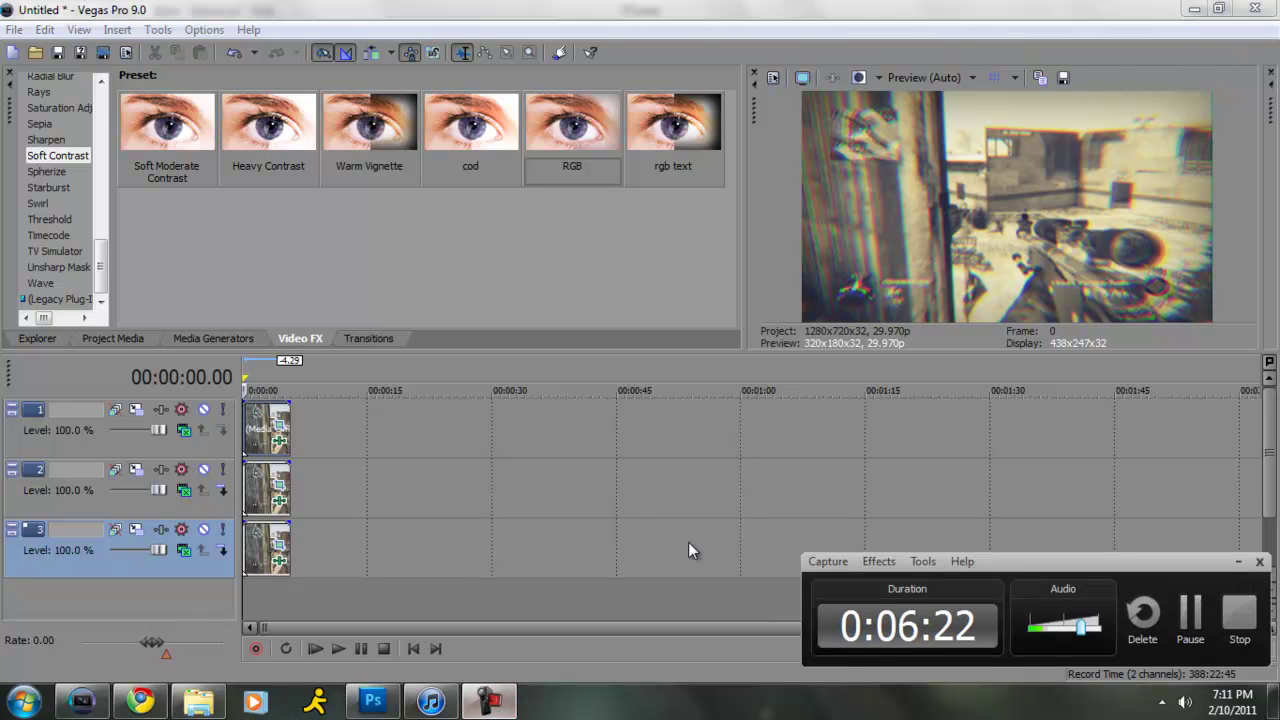